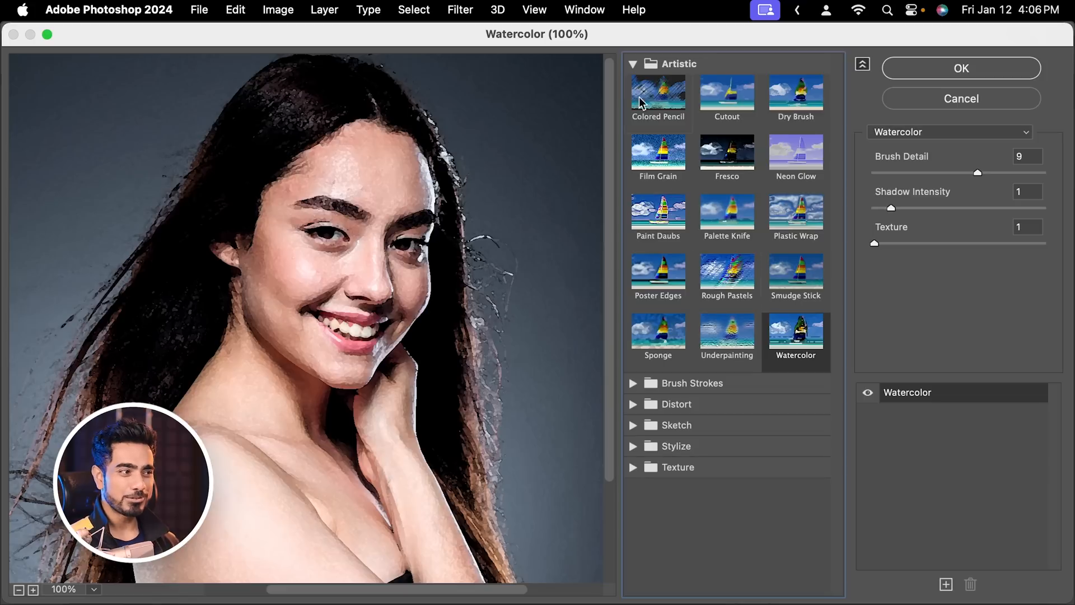
left_click(633, 64)
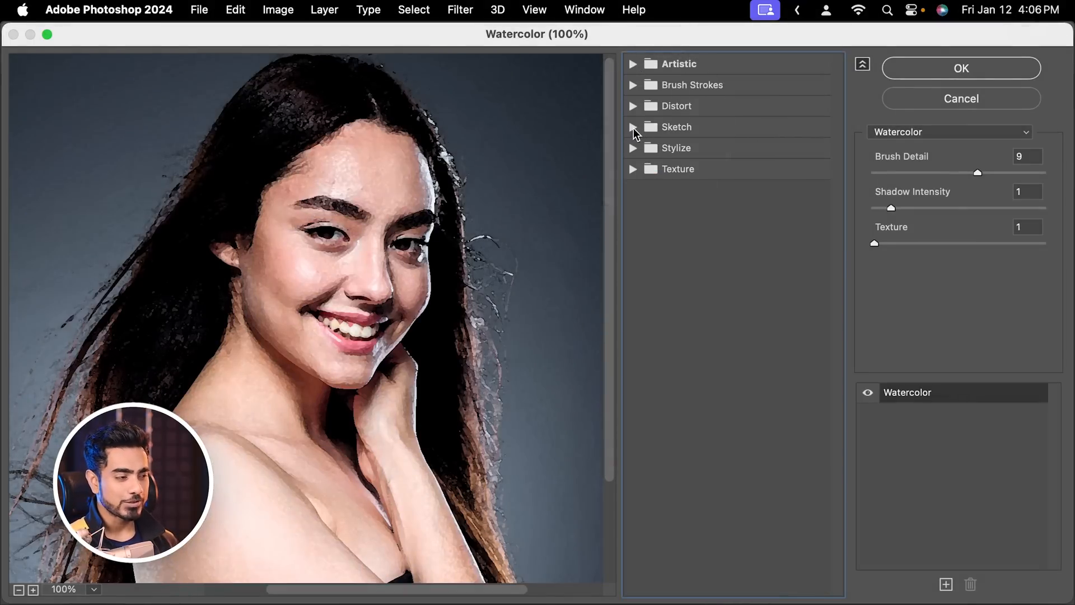
left_click(632, 127)
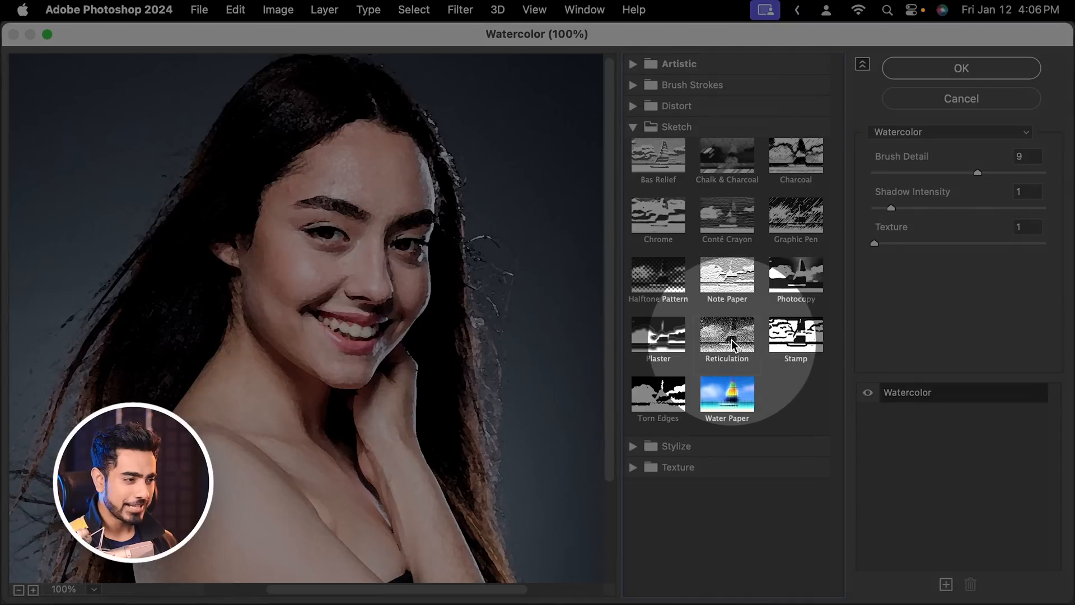
left_click(726, 336)
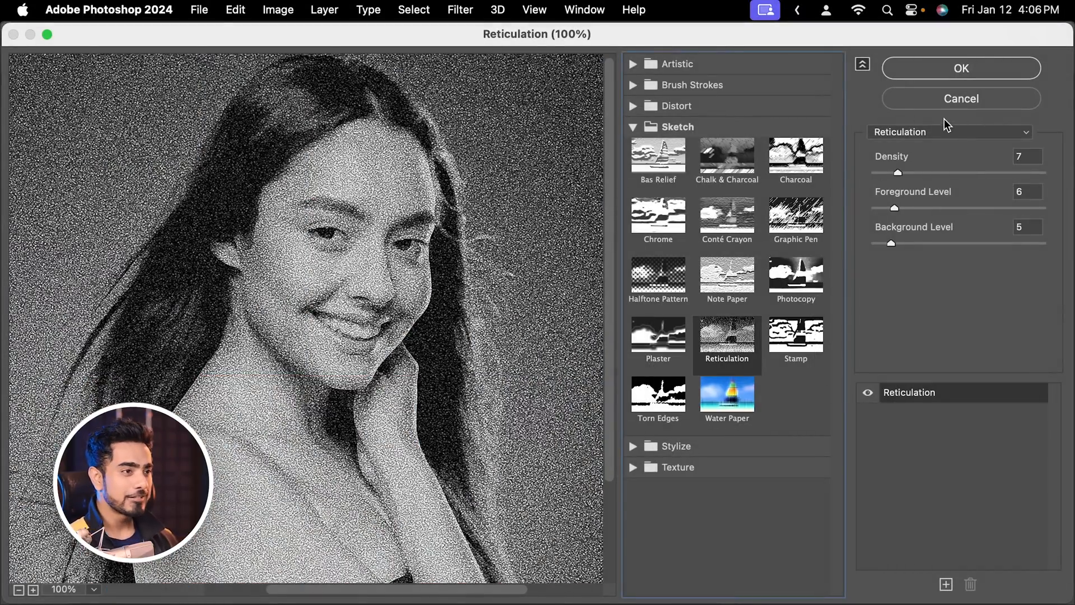
left_click(964, 103)
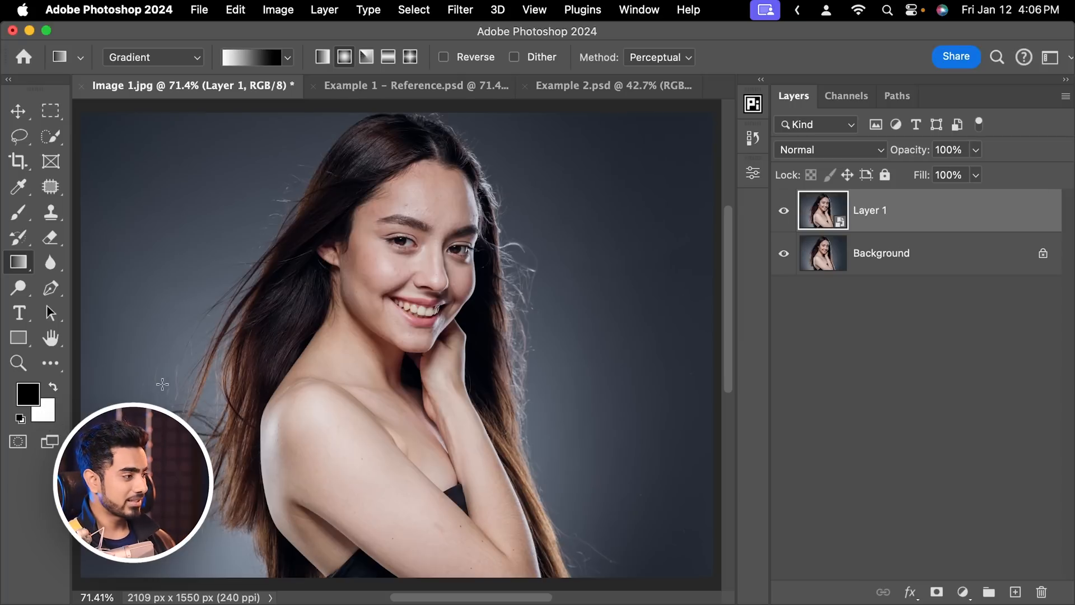
- Set the foreground colour to bright red and try the Filter Gallery on Layer 1
key("x")
left_click(28, 393)
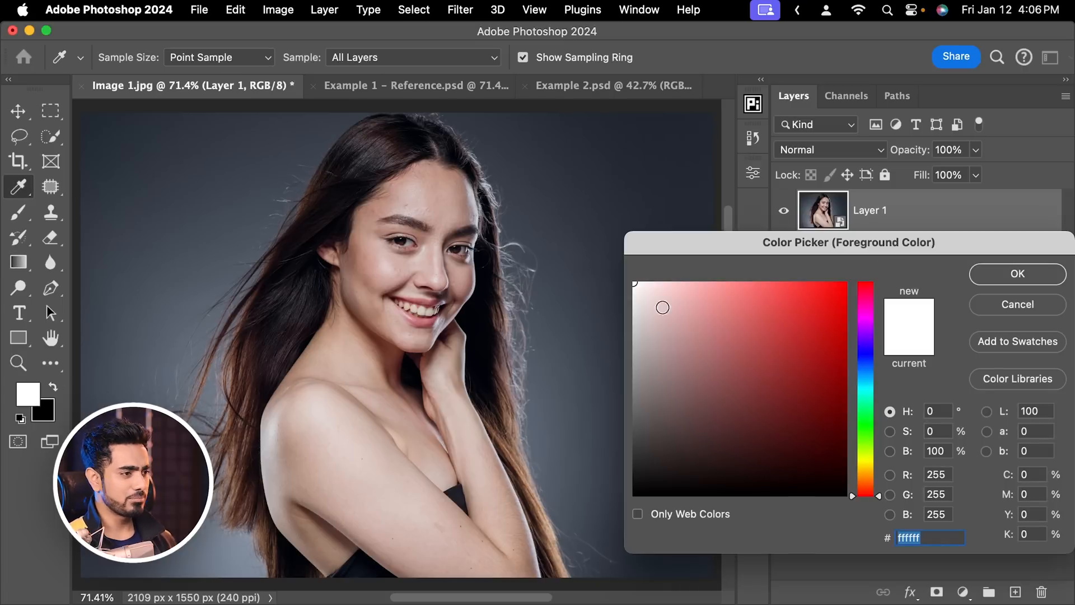
left_click(824, 283)
left_click(994, 283)
key("g")
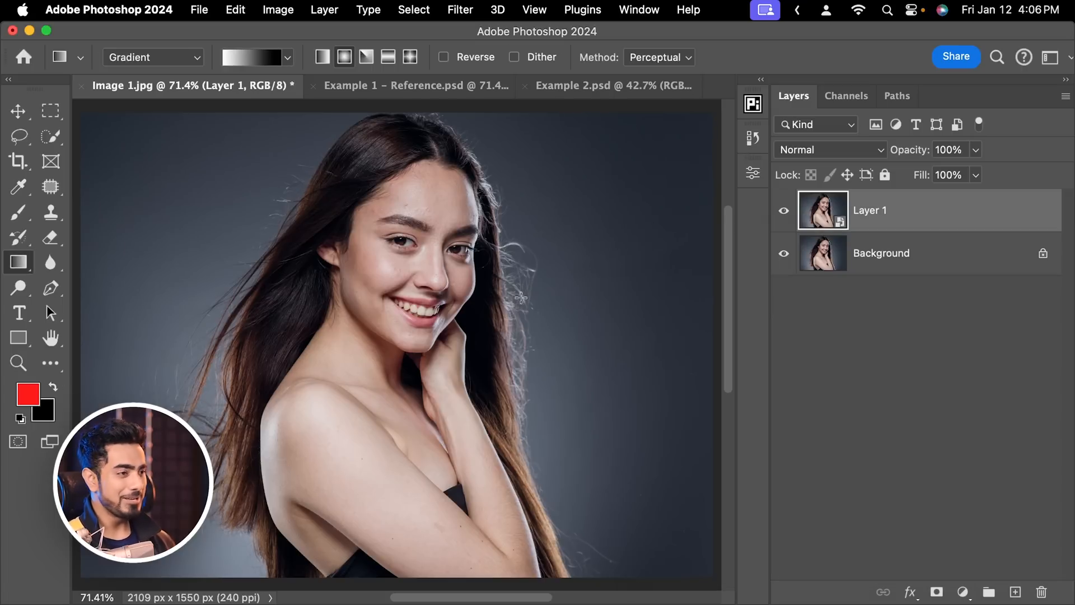
left_click(464, 13)
left_click(492, 123)
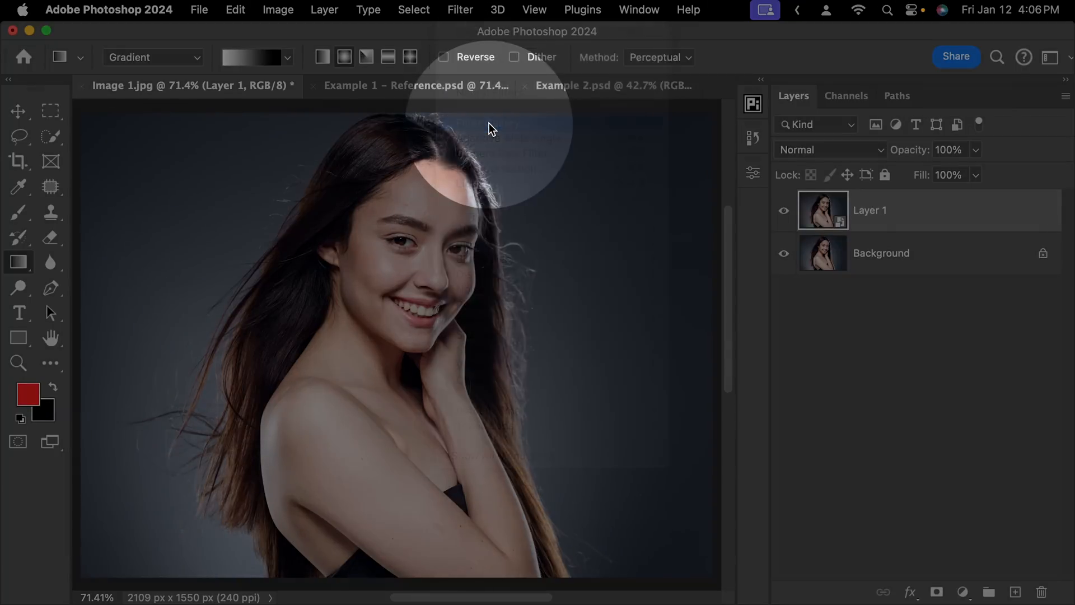
left_click(736, 464)
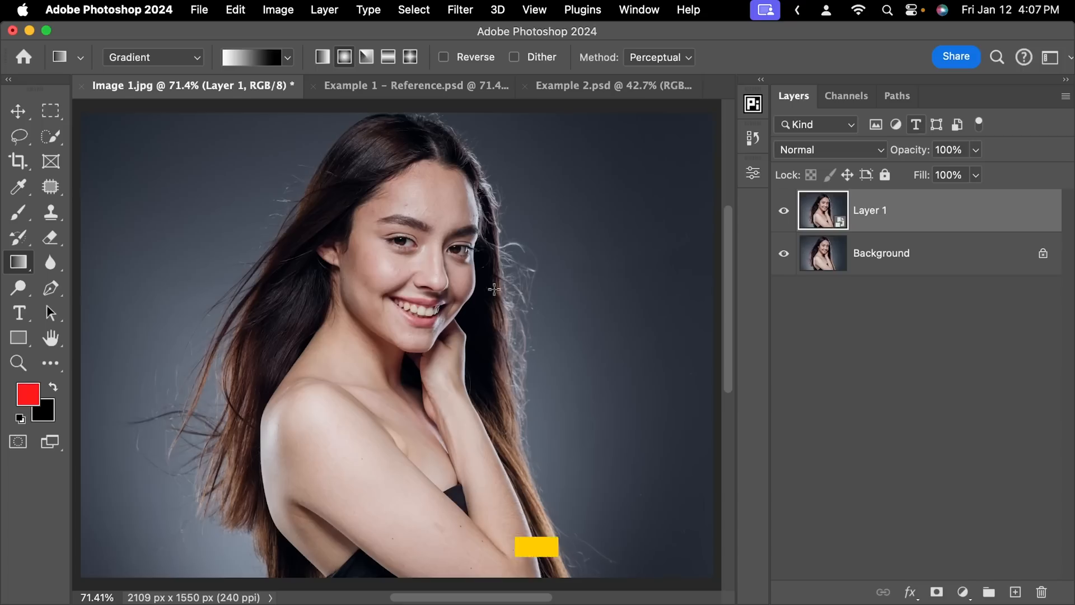
- Reset the foreground and background colours to default and choose the Reticulation sketch filter in the Filter Gallery for Layer 1
key("d")
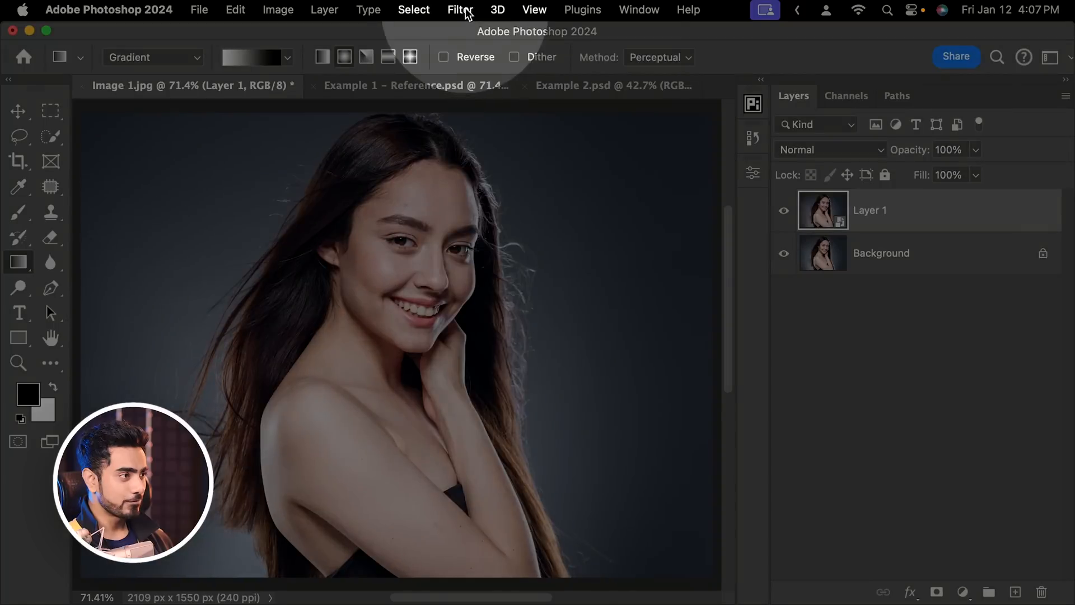
left_click(469, 9)
left_click(483, 120)
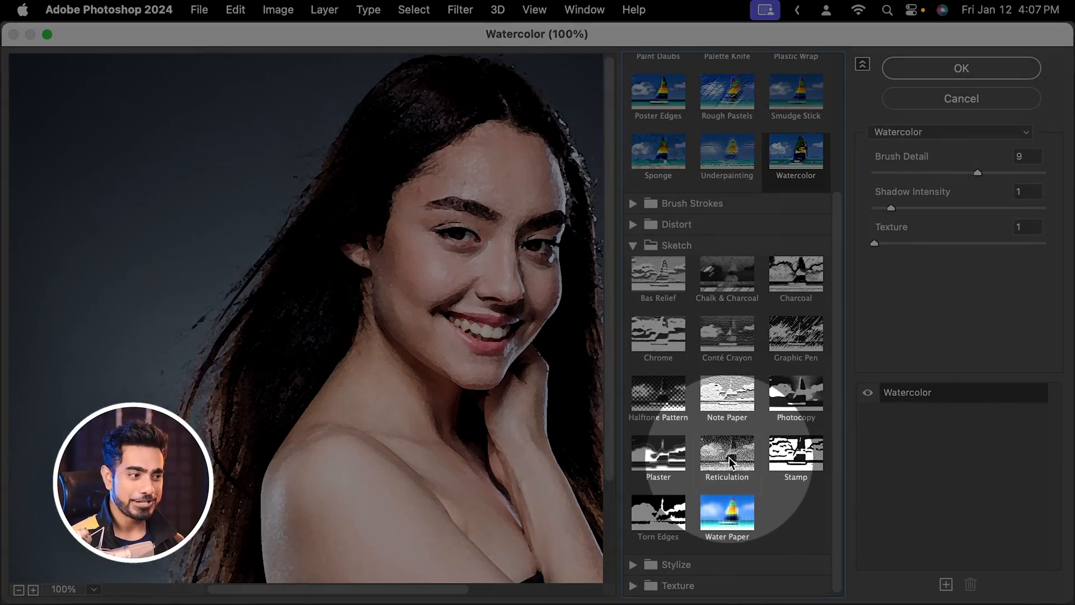
left_click(727, 457)
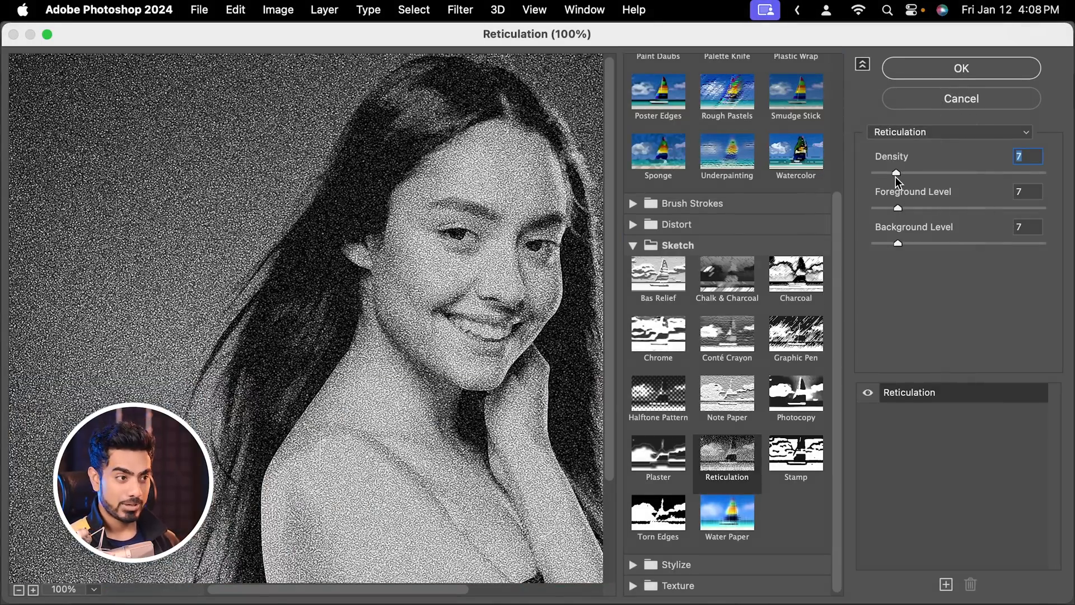
- Set Reticulation's Density and Background Level to 0, and its Foreground Level to 5 after trying 18
left_click_drag(896, 174, 872, 175)
left_click_drag(898, 209, 852, 252)
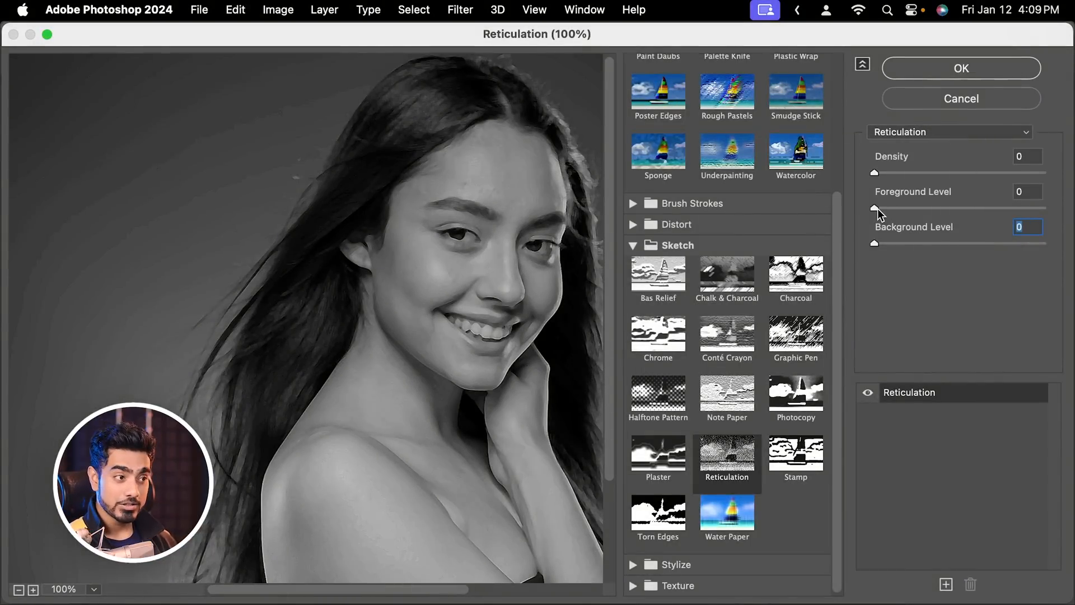
left_click_drag(877, 208, 936, 209)
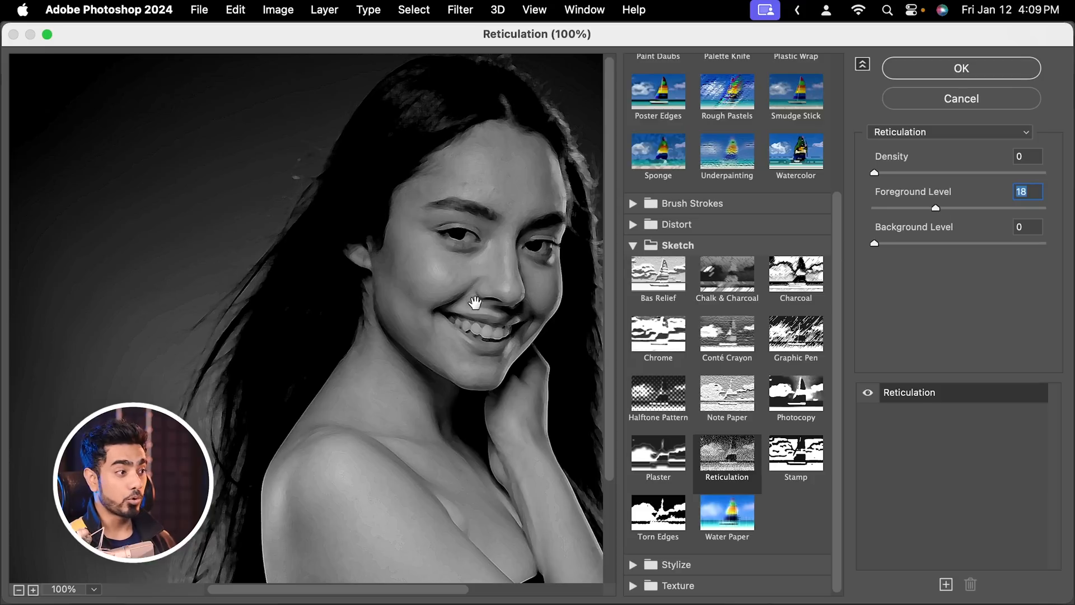
left_click_drag(475, 302, 359, 300)
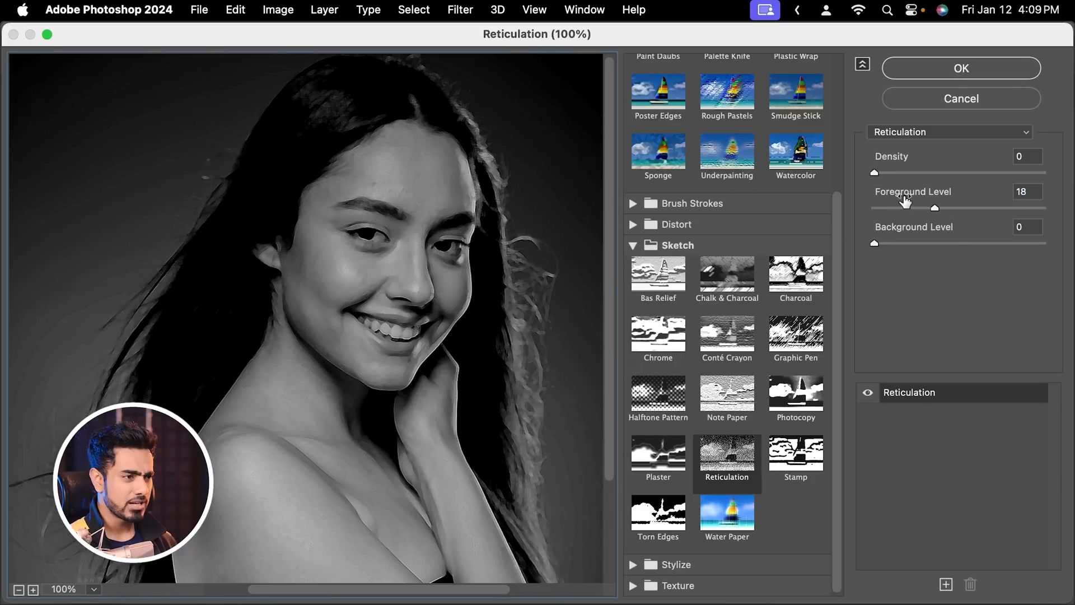
left_click_drag(934, 208, 895, 212)
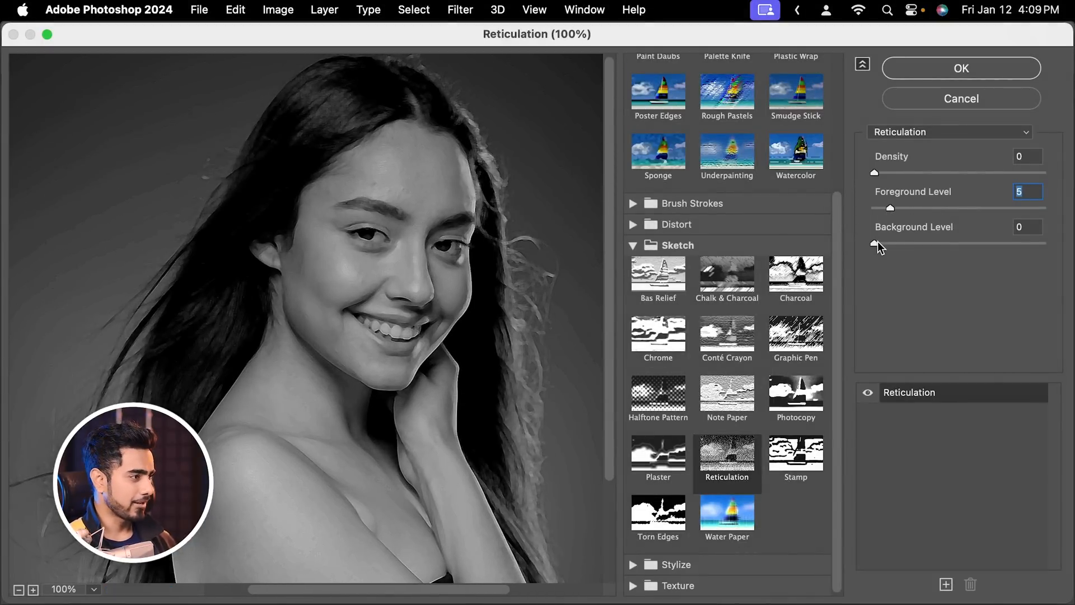
- Try Reticulation Background Levels of 12 and 27, and settle on 4
left_click(877, 244)
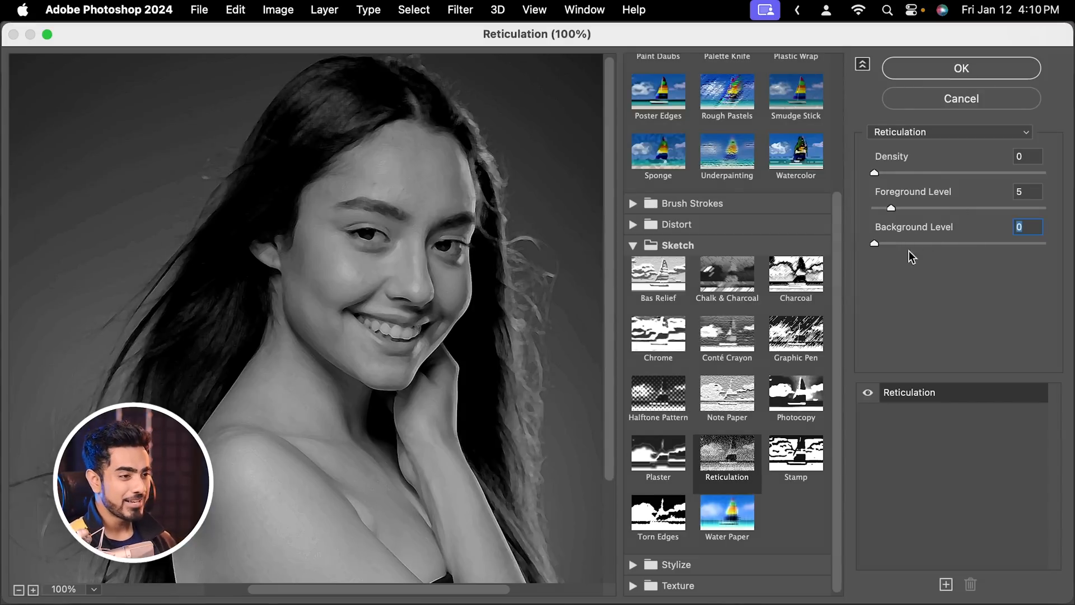
left_click_drag(879, 245, 918, 248)
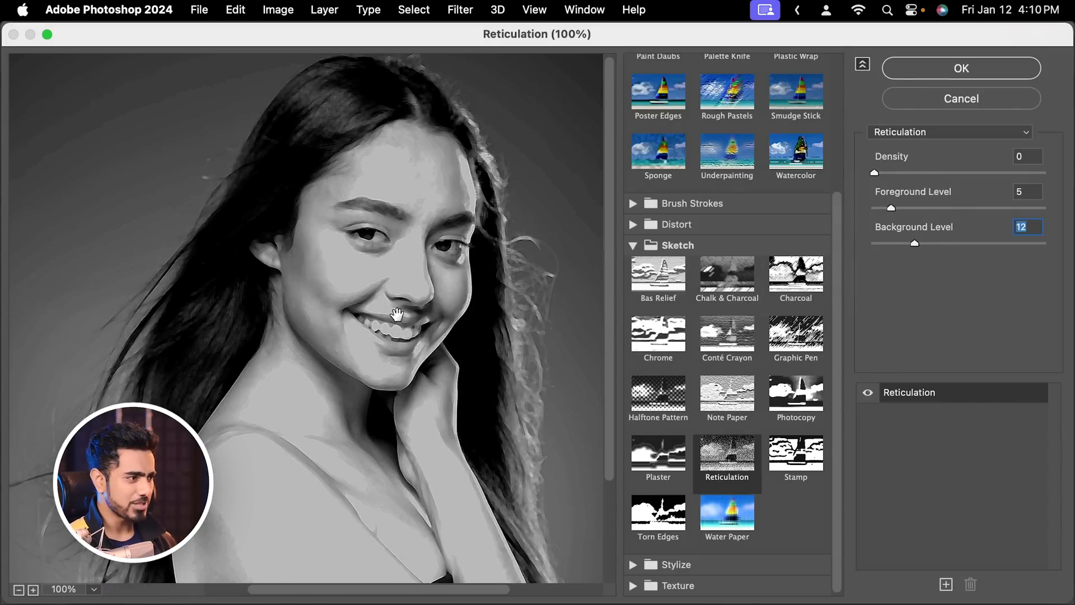
left_click_drag(912, 247, 965, 245)
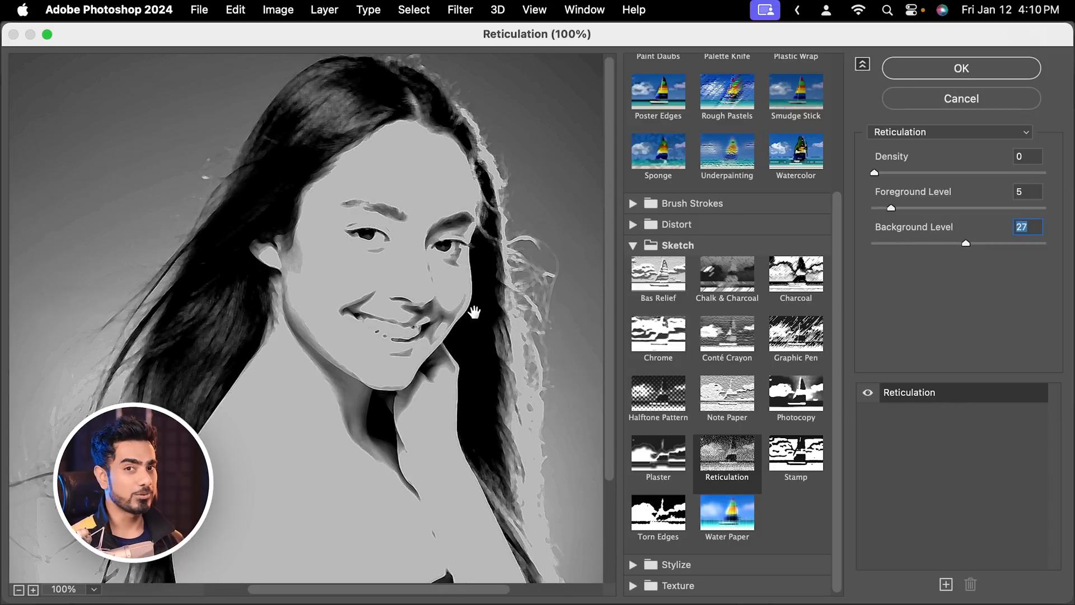
left_click_drag(964, 250, 882, 248)
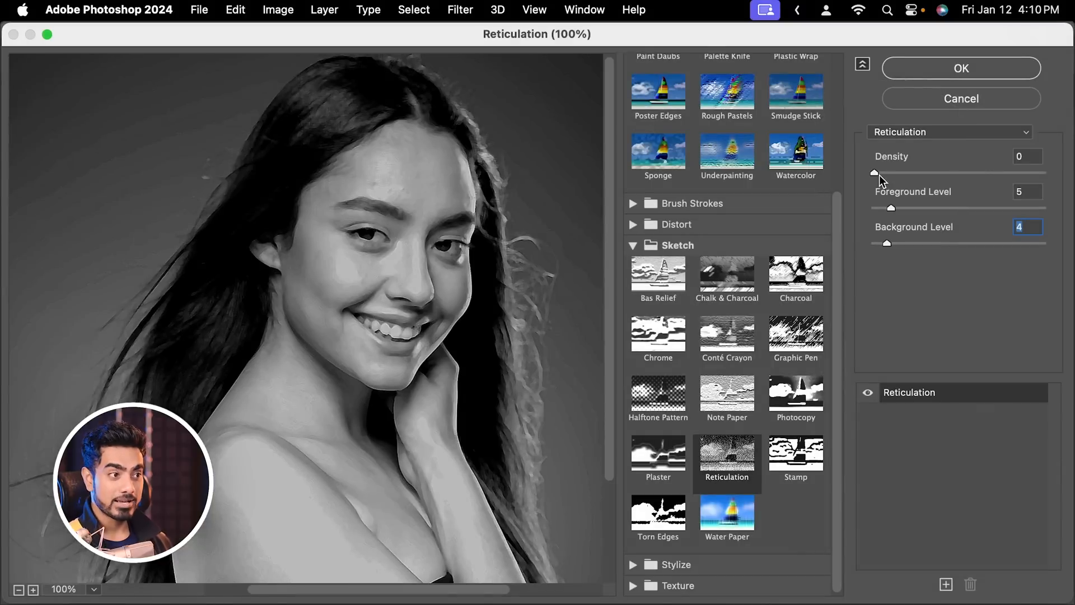
- Set the Reticulation Density to 7 and inspect the grain texture on the face up close
left_click_drag(879, 175, 902, 179)
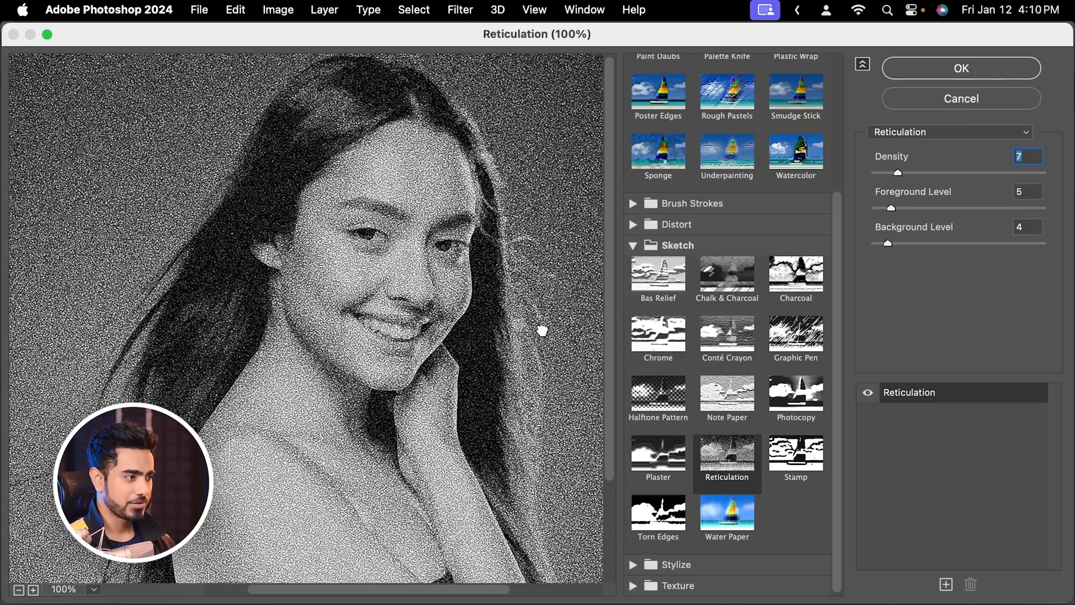
left_click_drag(542, 331, 476, 332)
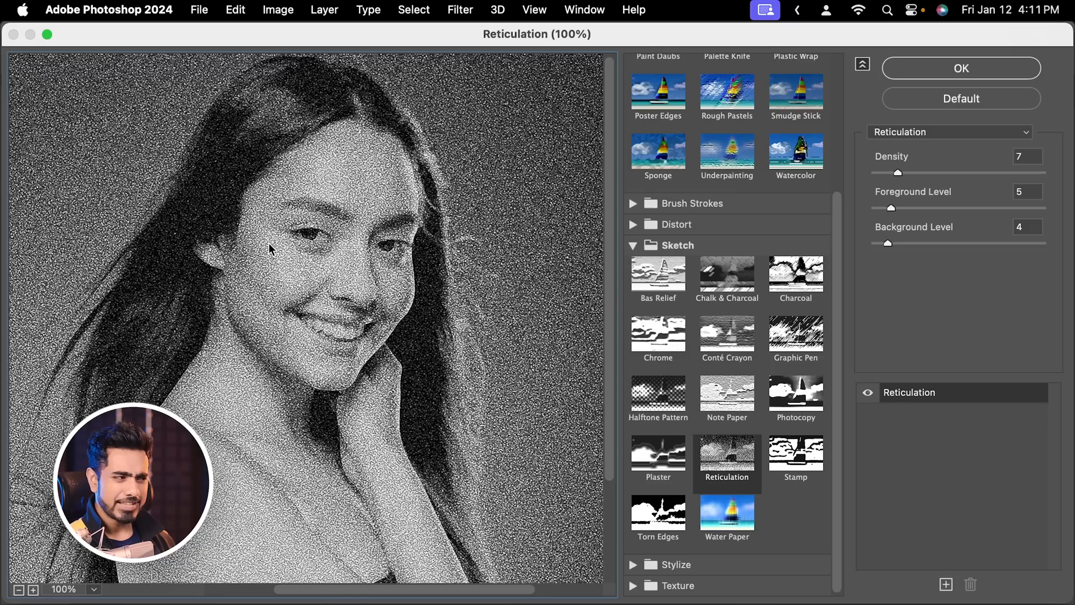
key("super+equal")
key("super+equal")
key("super+equal")
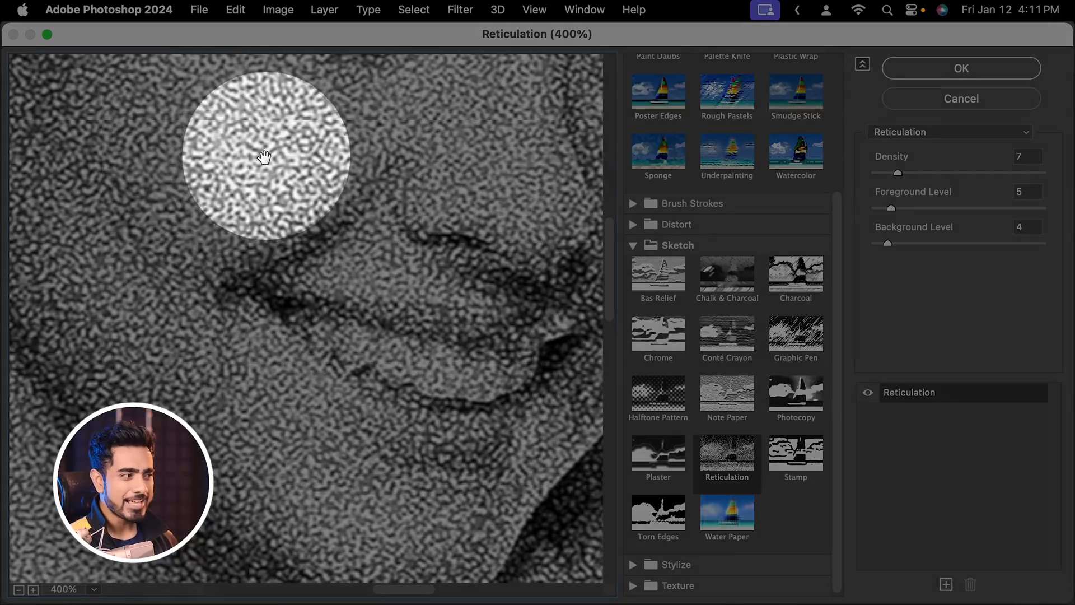
key("super+minus")
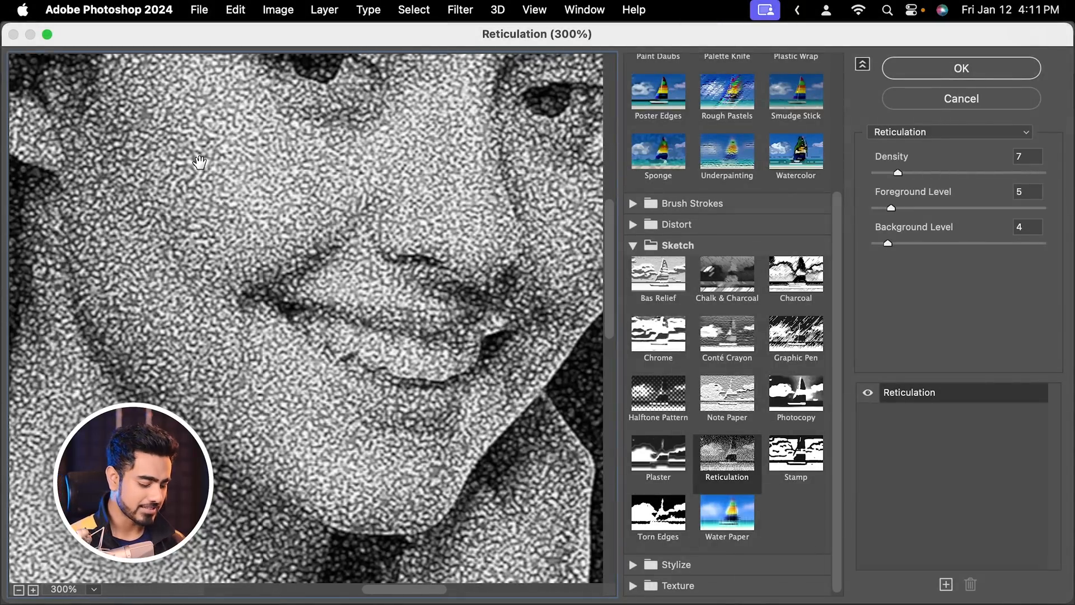
key("super+minus")
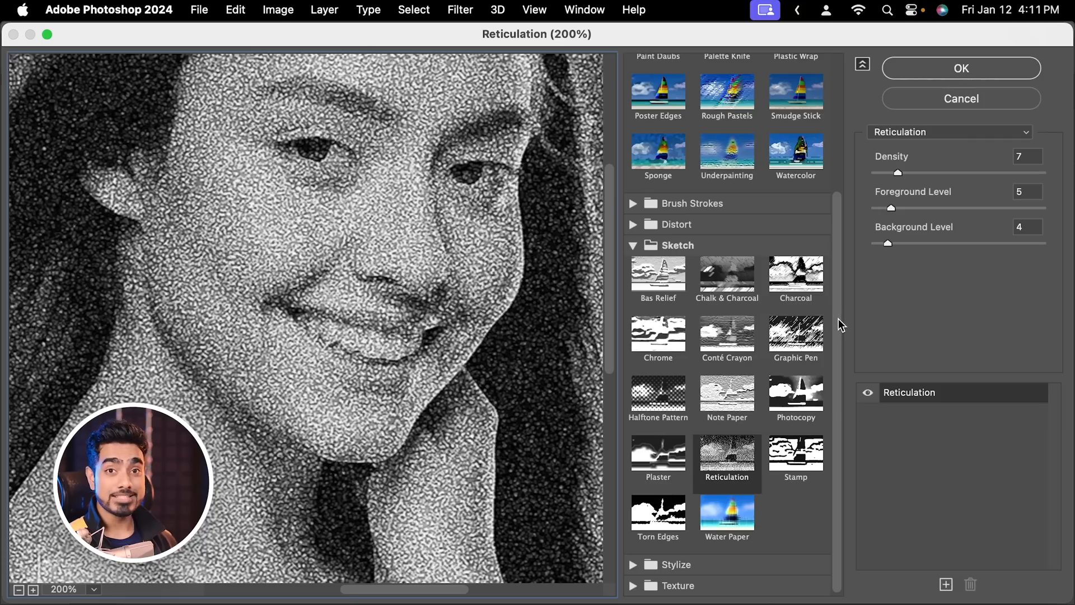
- Try the Artistic Film Grain filter in place of Reticulation and undo the replacement
left_click_drag(838, 324, 809, 128)
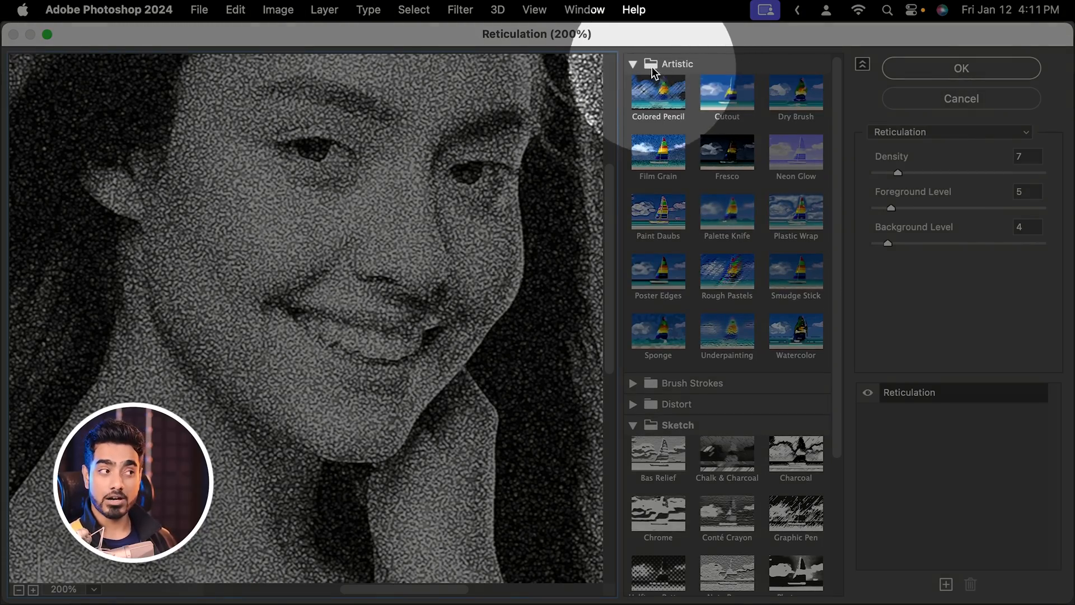
left_click(633, 65)
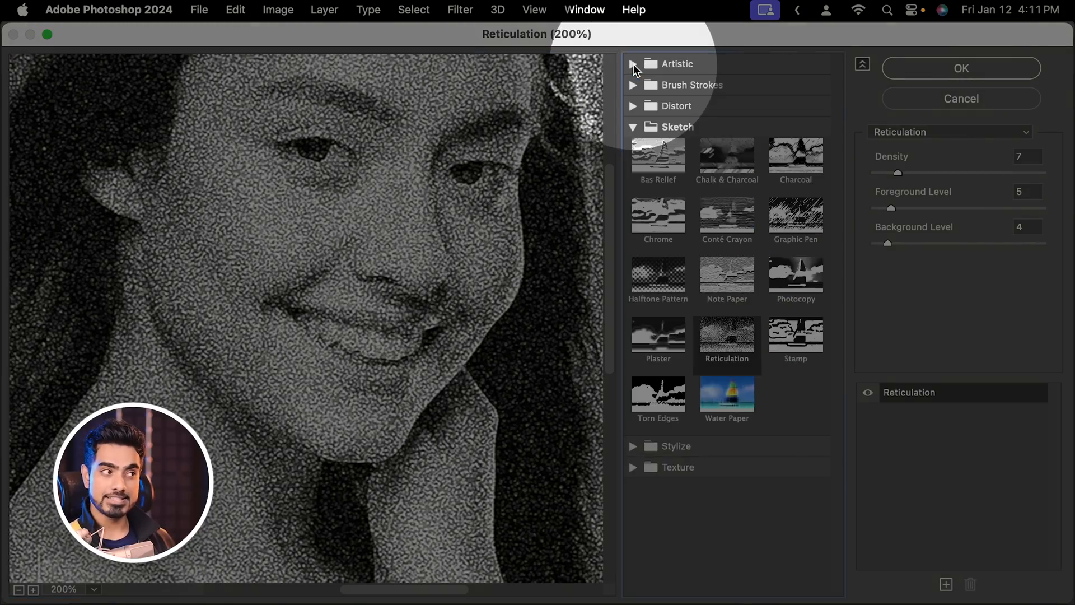
left_click(633, 65)
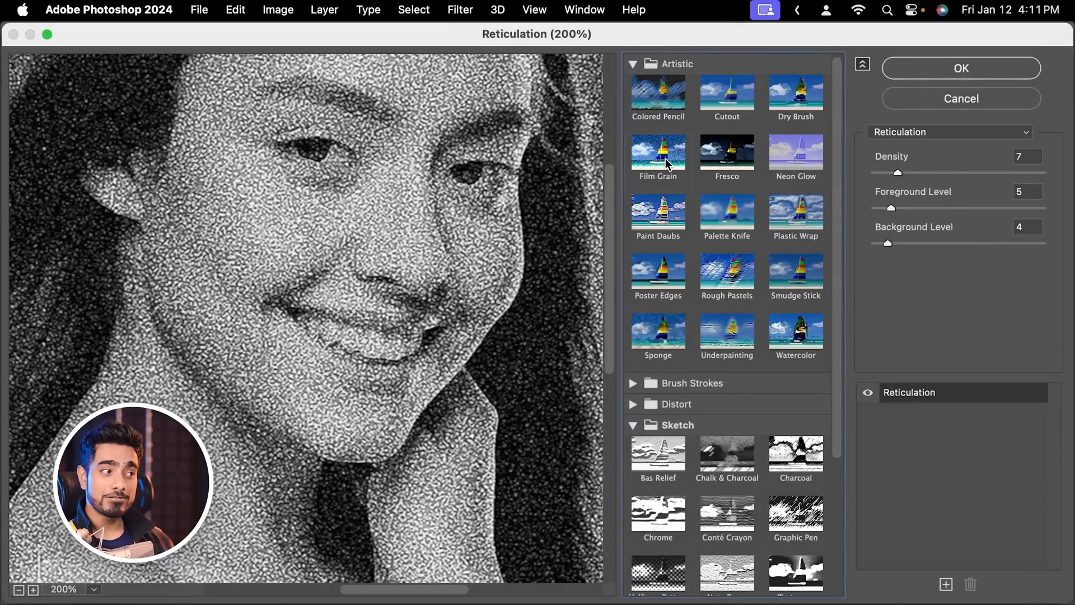
left_click(666, 163)
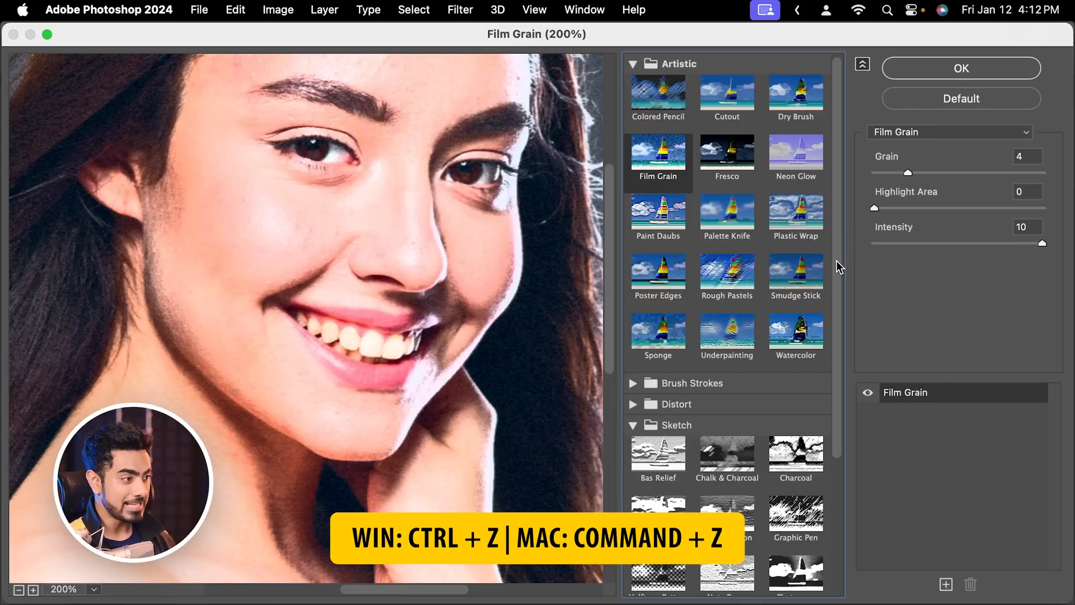
key("super+z")
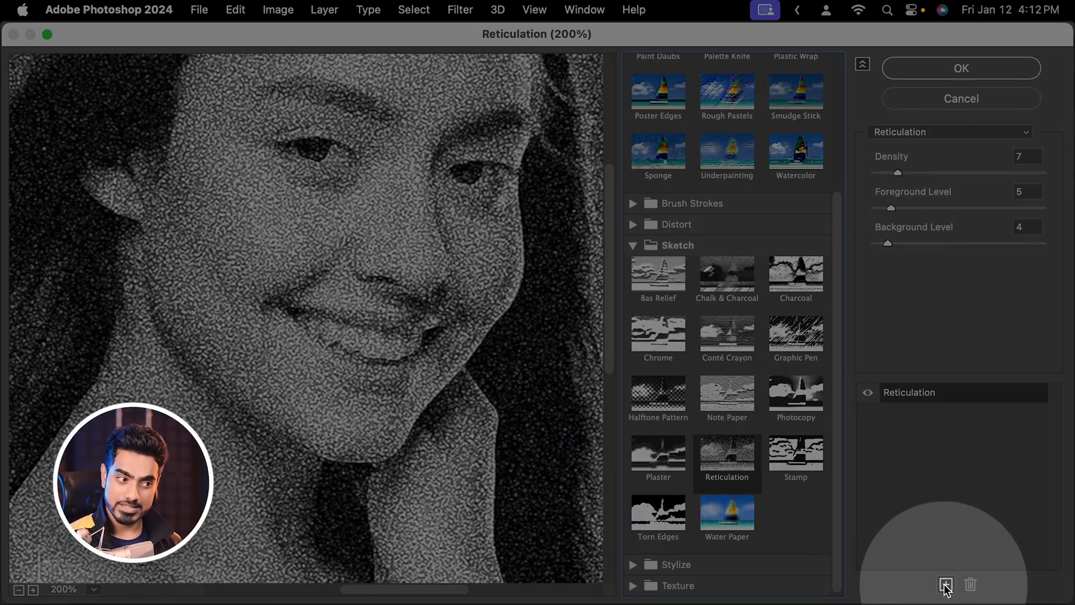
- Add a new effect layer above Reticulation and assign it the Artistic Film Grain filter
left_click(946, 584)
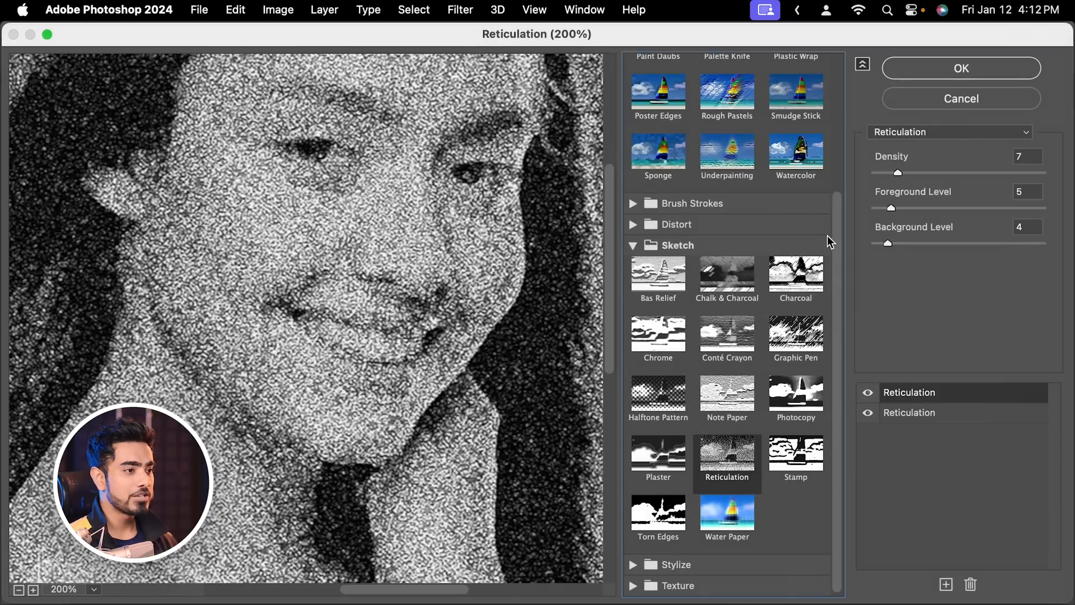
left_click_drag(836, 213, 839, 78)
left_click(663, 166)
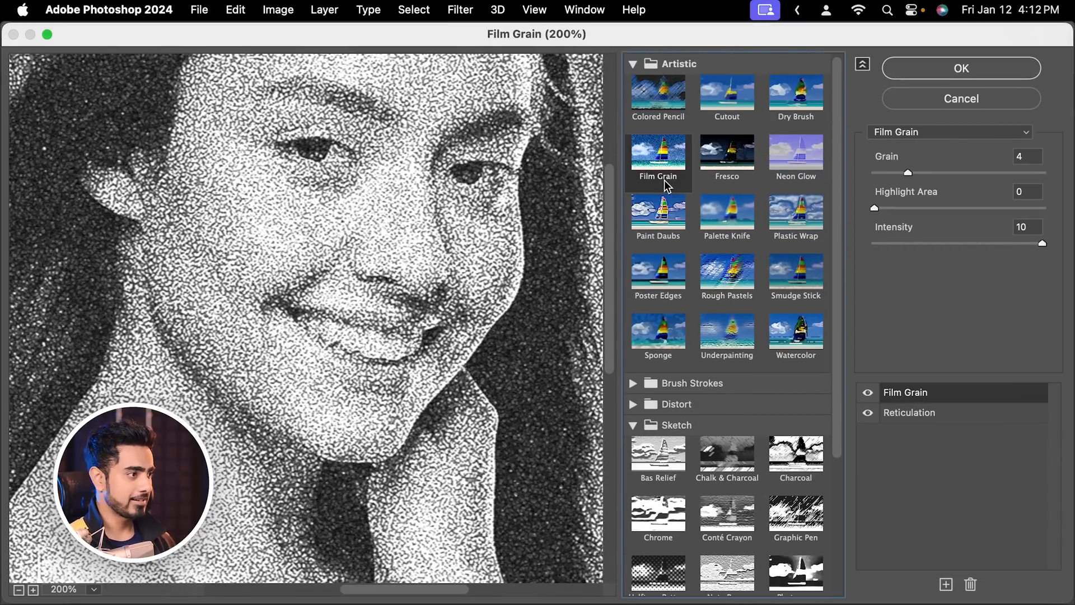
- Set Film Grain to Grain 12, Highlight Area 0 and Intensity 10 with the whole portrait in the preview
scroll(472, 149, "down", 3)
scroll(473, 148, "down", 3)
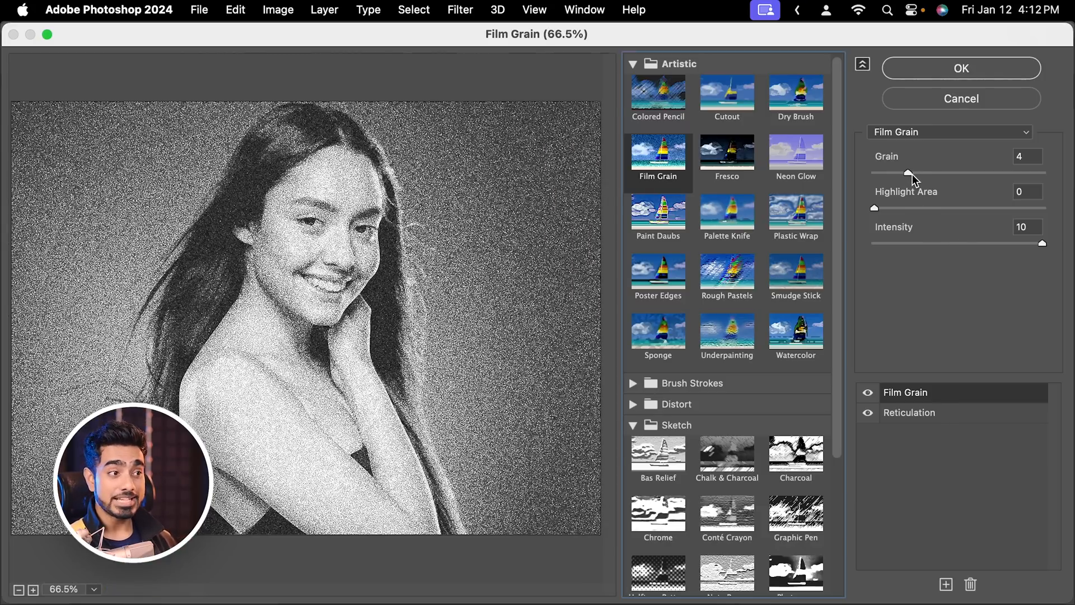
left_click_drag(911, 175, 978, 174)
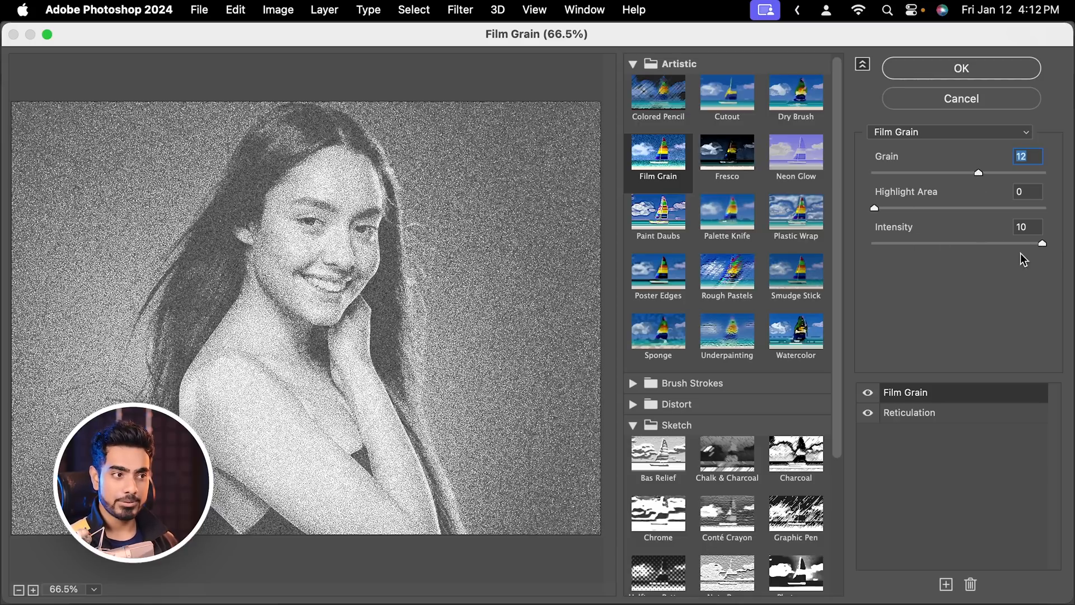
mouse_move(1041, 243)
left_mouse_down()
mouse_move(892, 254)
mouse_move(1022, 242)
mouse_move(1058, 253)
left_mouse_up()
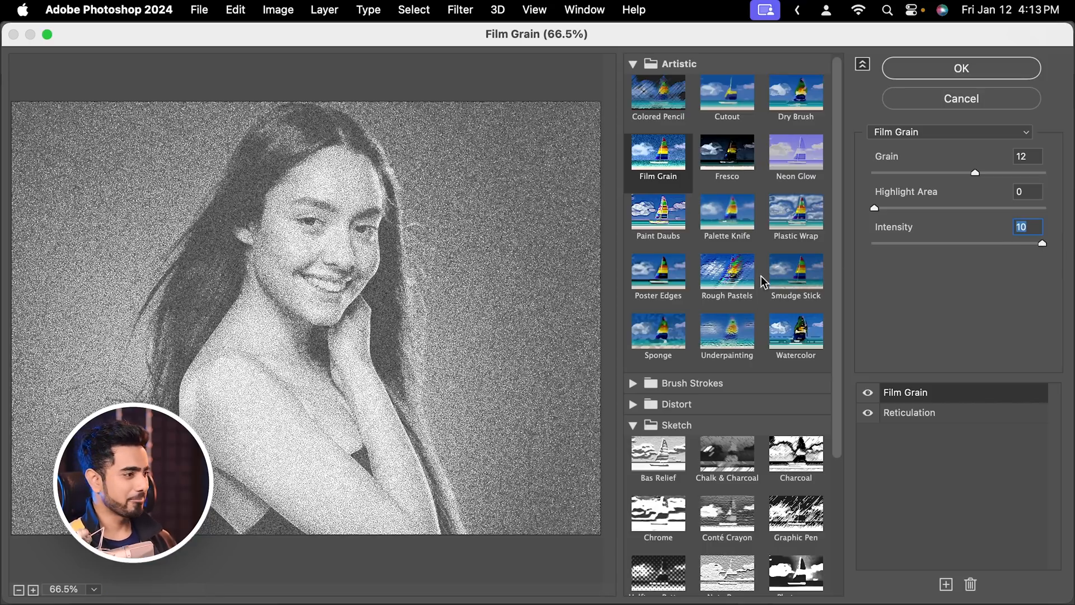
mouse_move(874, 207)
left_mouse_down()
mouse_move(1000, 215)
mouse_move(856, 211)
left_mouse_up()
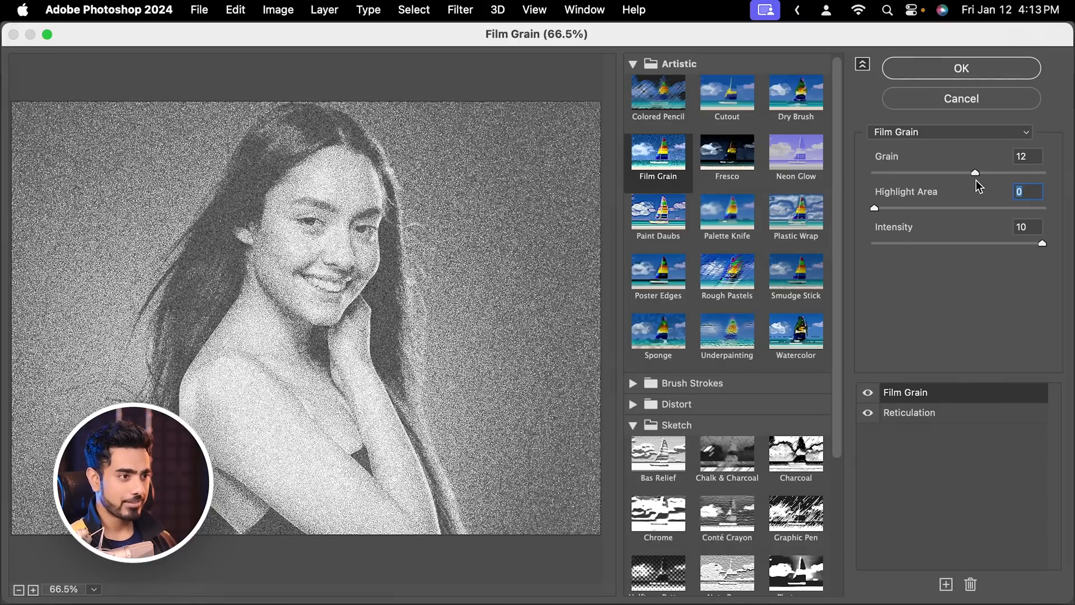
- Lower the Film Grain's Grain to 5 and add a Sketch Halftone Pattern effect layer above it
left_click_drag(975, 173, 918, 177)
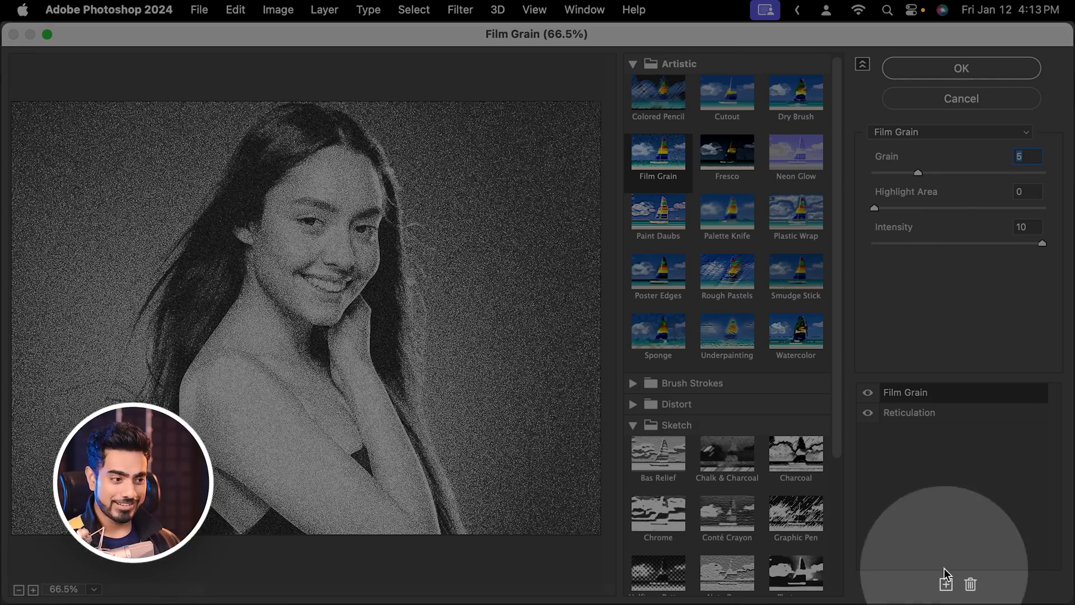
left_click(945, 584)
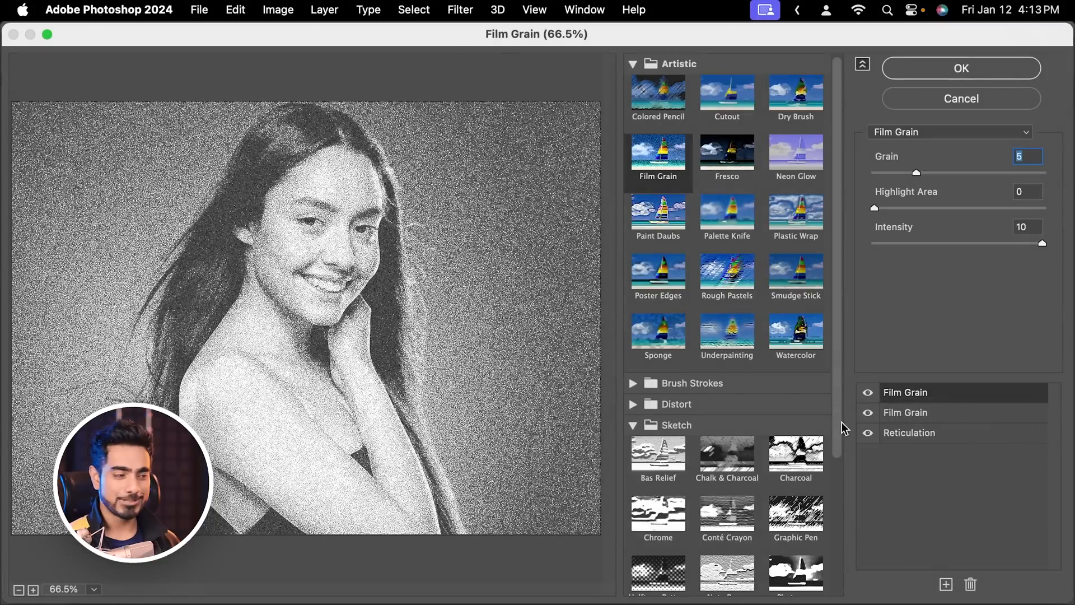
left_click_drag(838, 340, 840, 464)
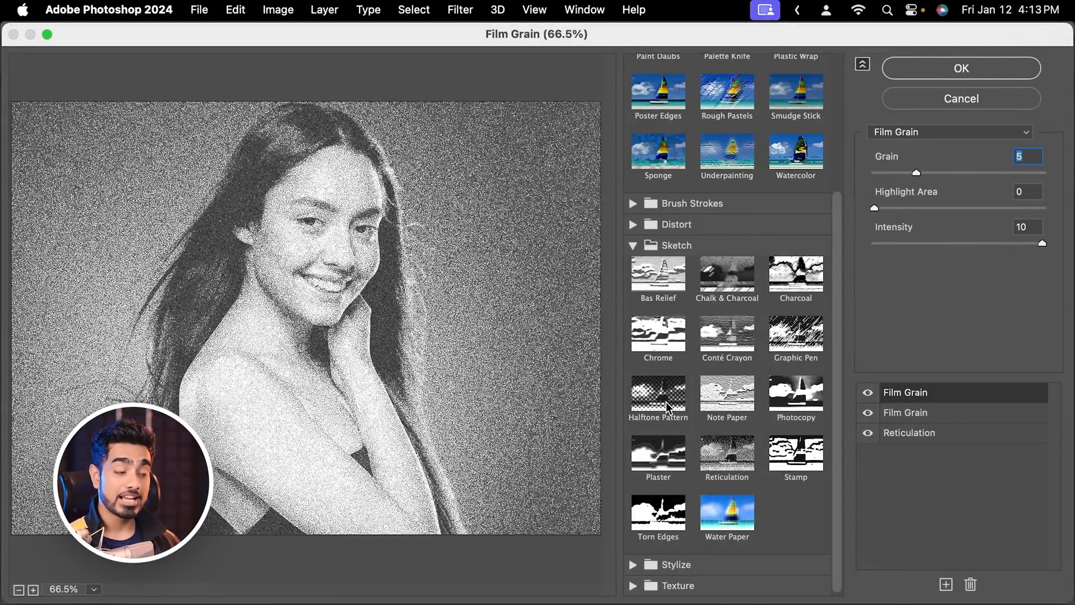
left_click(666, 406)
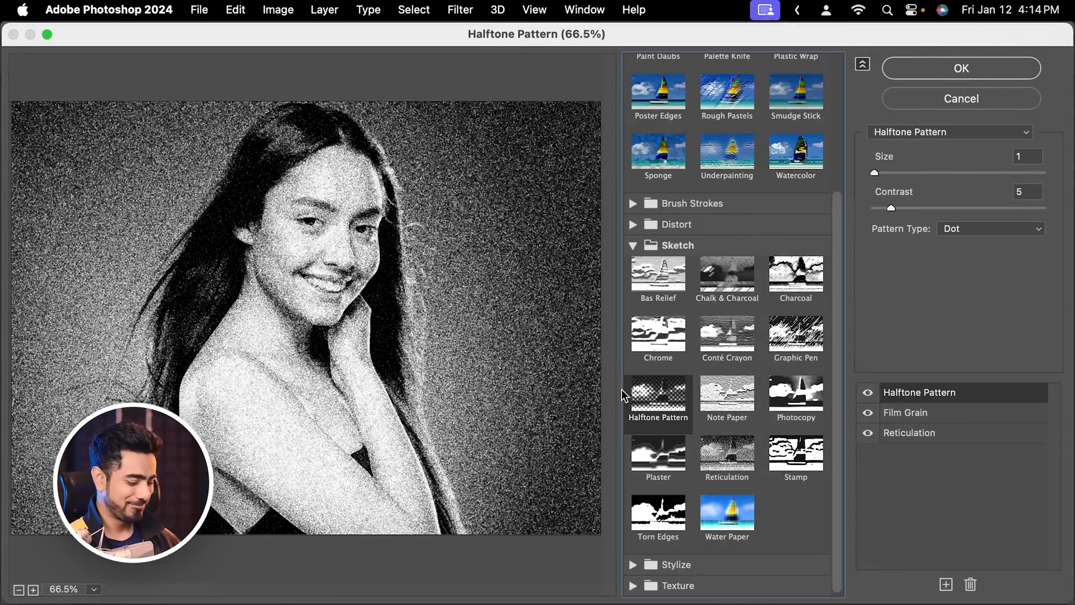
- Try the Line and Circle pattern types for Halftone Pattern with the preview at 100%, and return to Dot
key("super+alt+0")
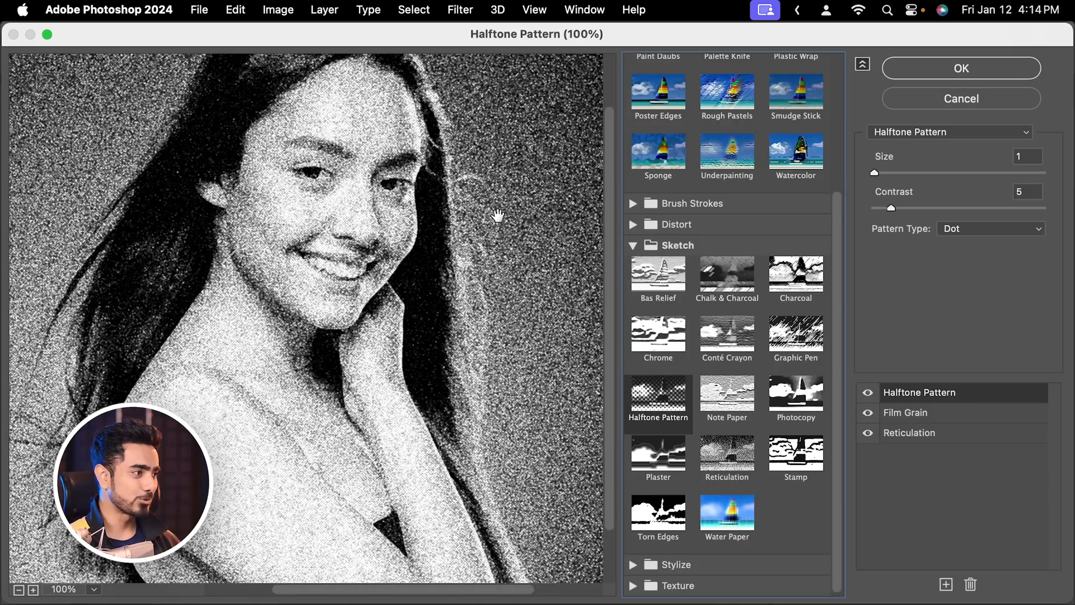
left_click_drag(415, 235, 421, 278)
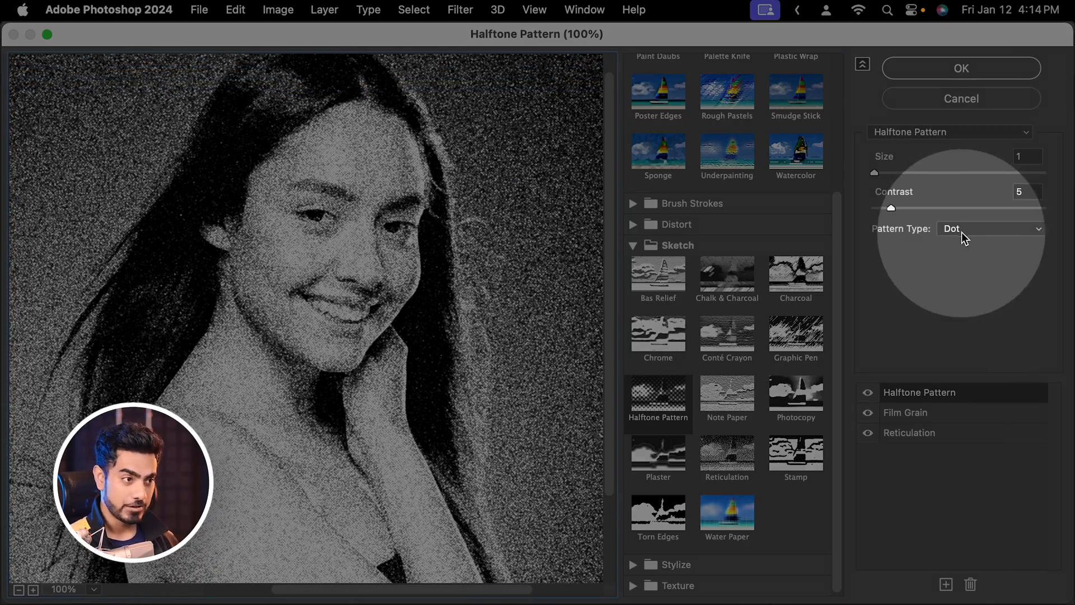
left_click(964, 236)
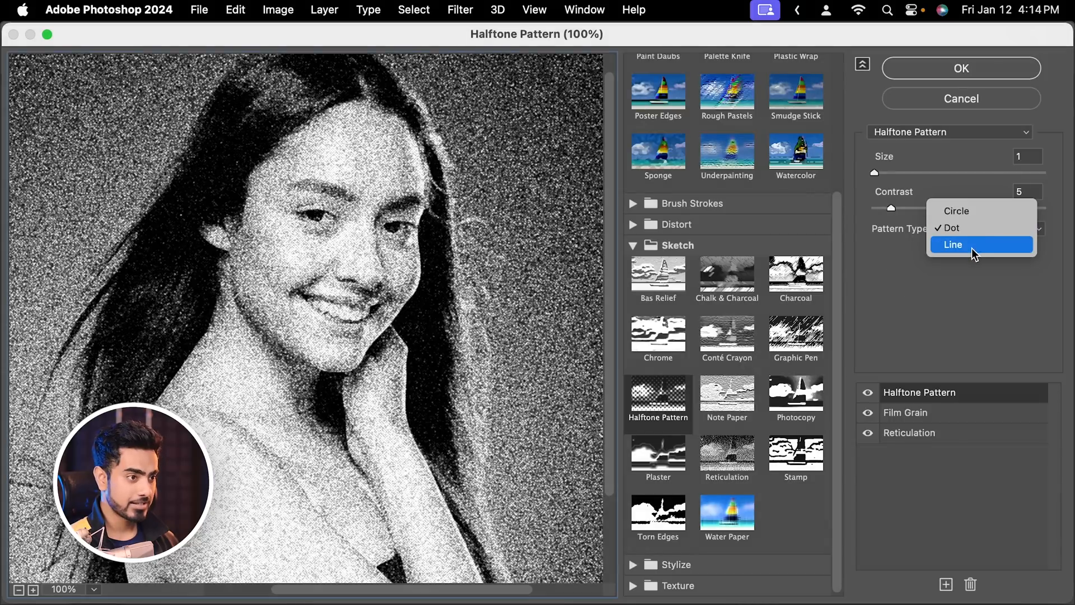
left_click(973, 257)
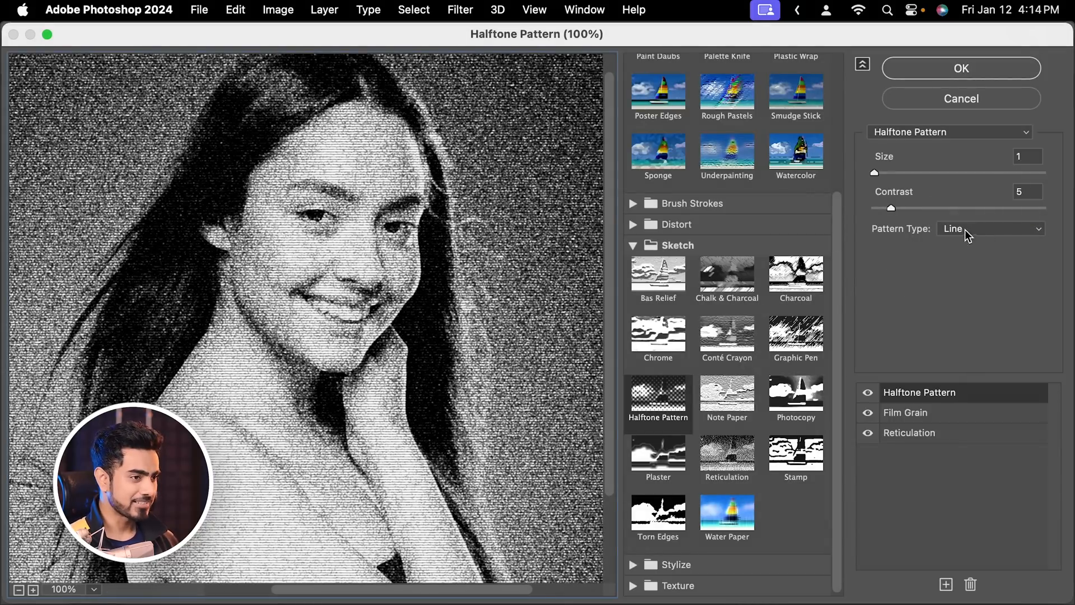
left_click(967, 236)
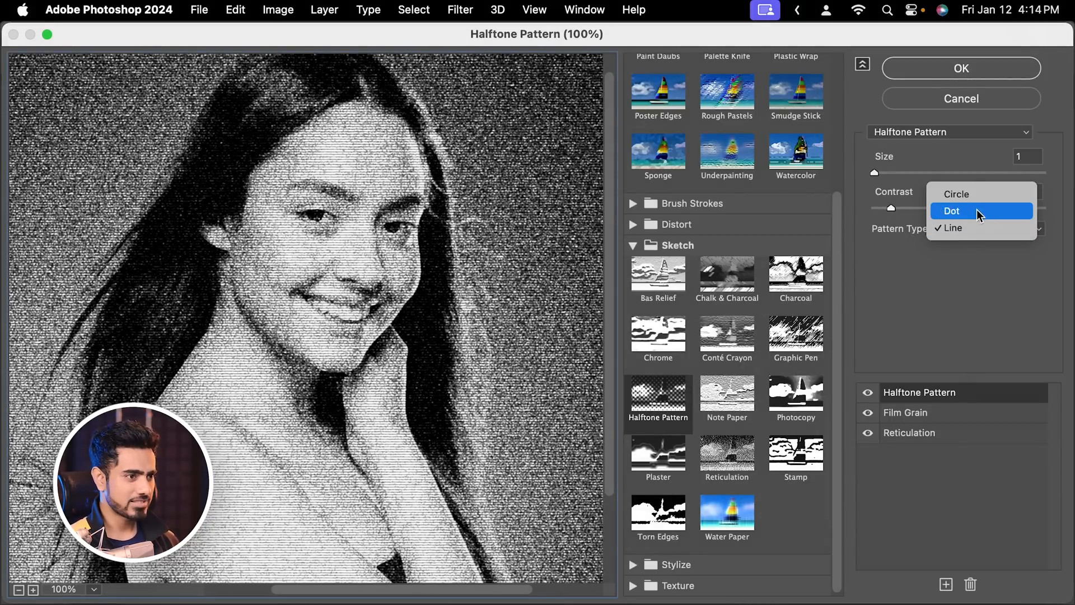
left_click(968, 194)
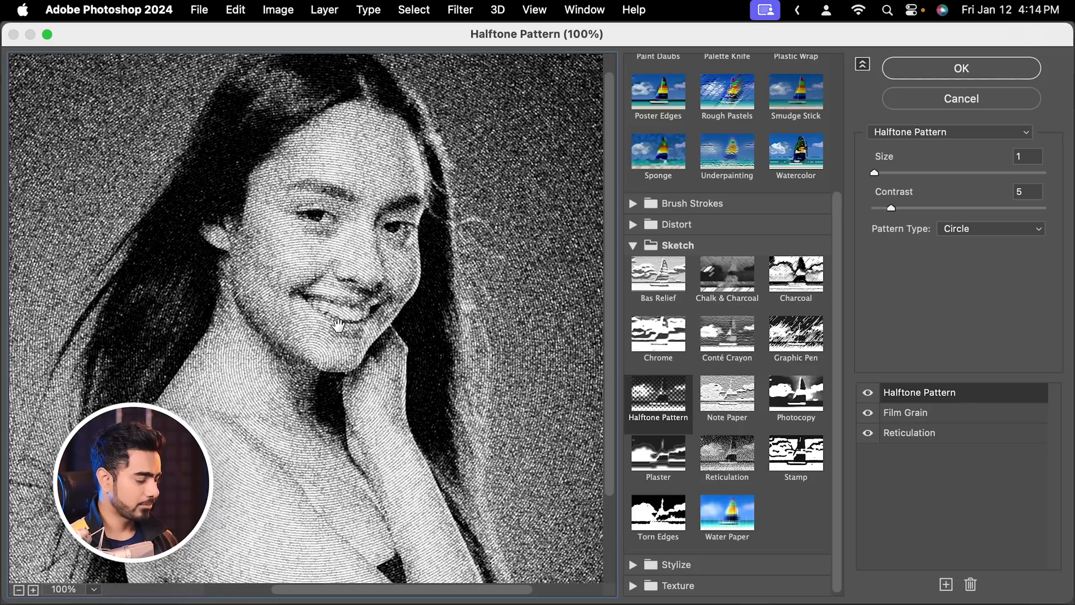
left_click(979, 233)
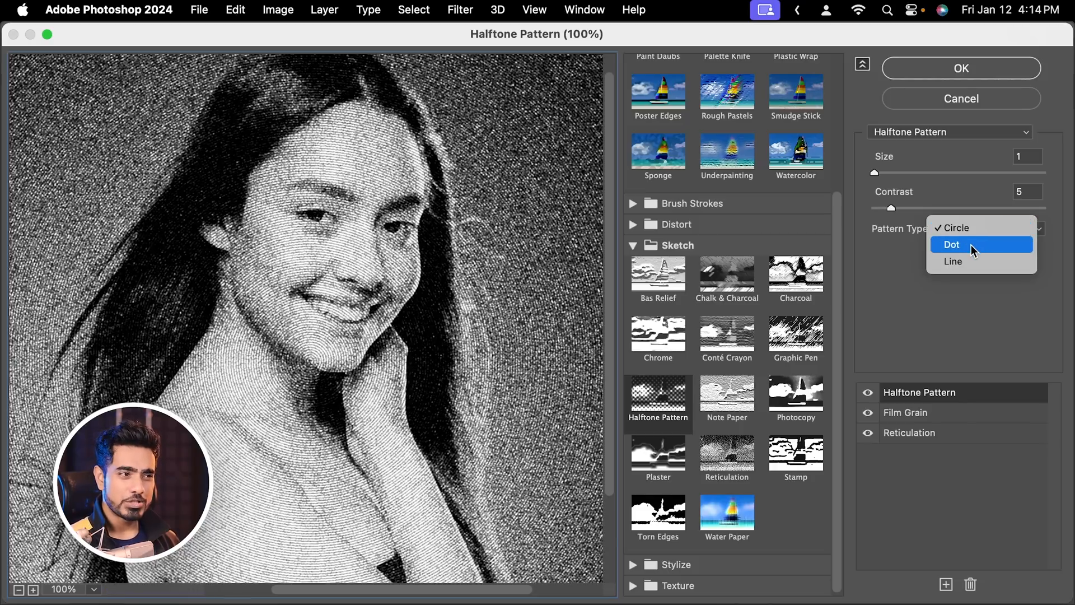
left_click(969, 244)
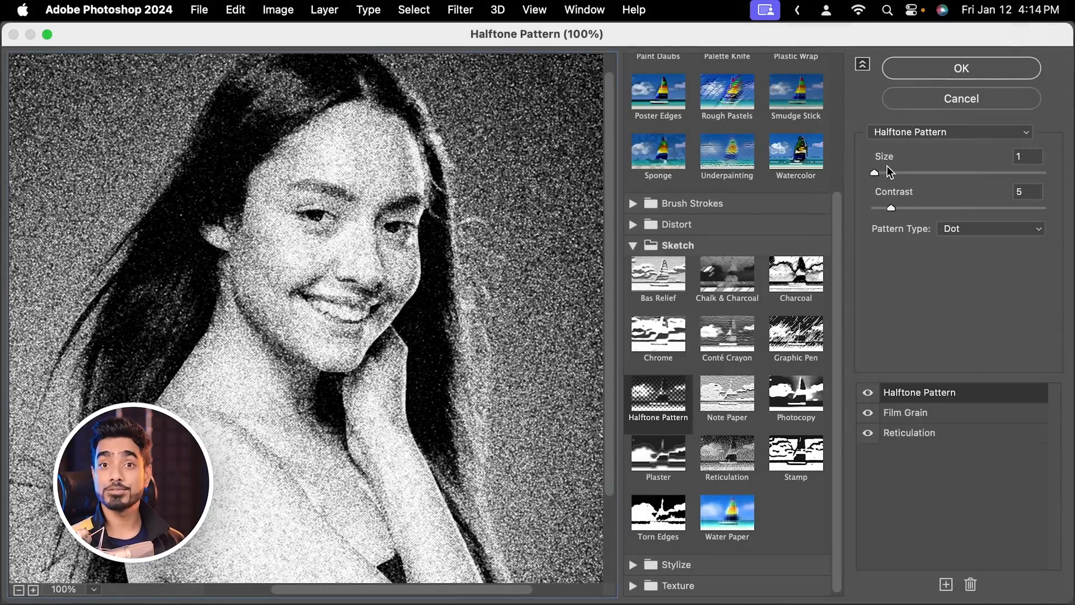
- Set the Halftone Pattern Size to 3 and Contrast to 11
left_click(949, 174)
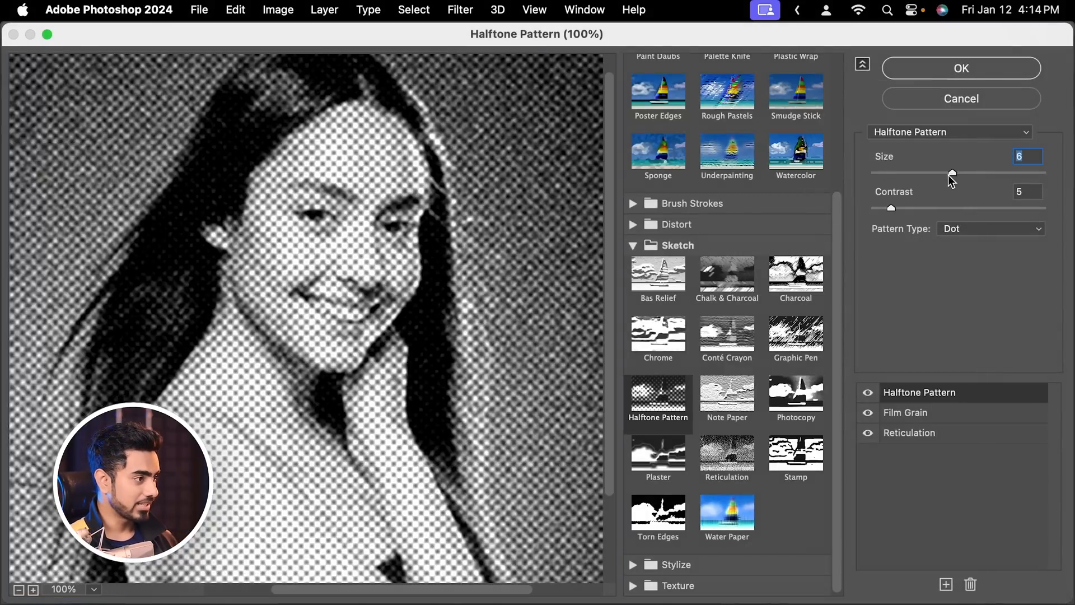
left_click_drag(935, 176, 902, 173)
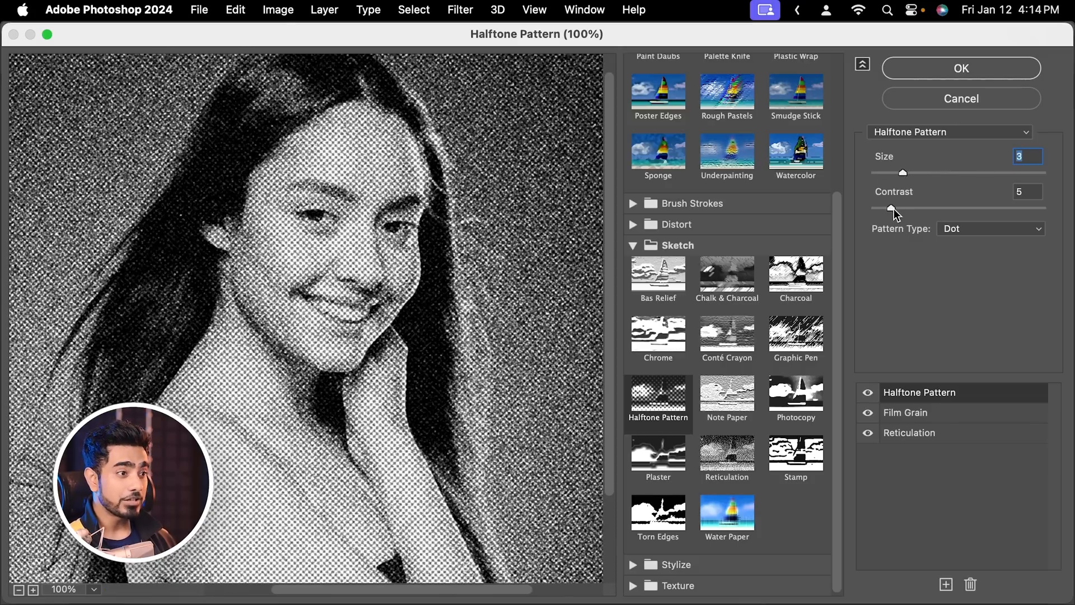
left_click_drag(894, 213, 916, 214)
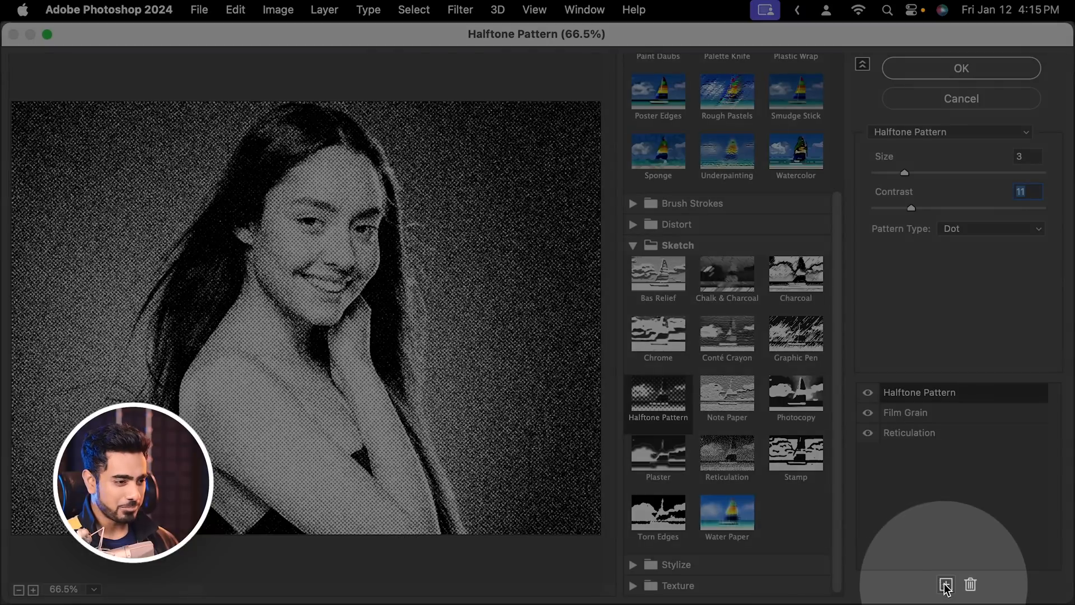
- Add a Torn Edges effect layer above Halftone Pattern and set its Smoothness to 1 and Contrast to 8
left_click(945, 584)
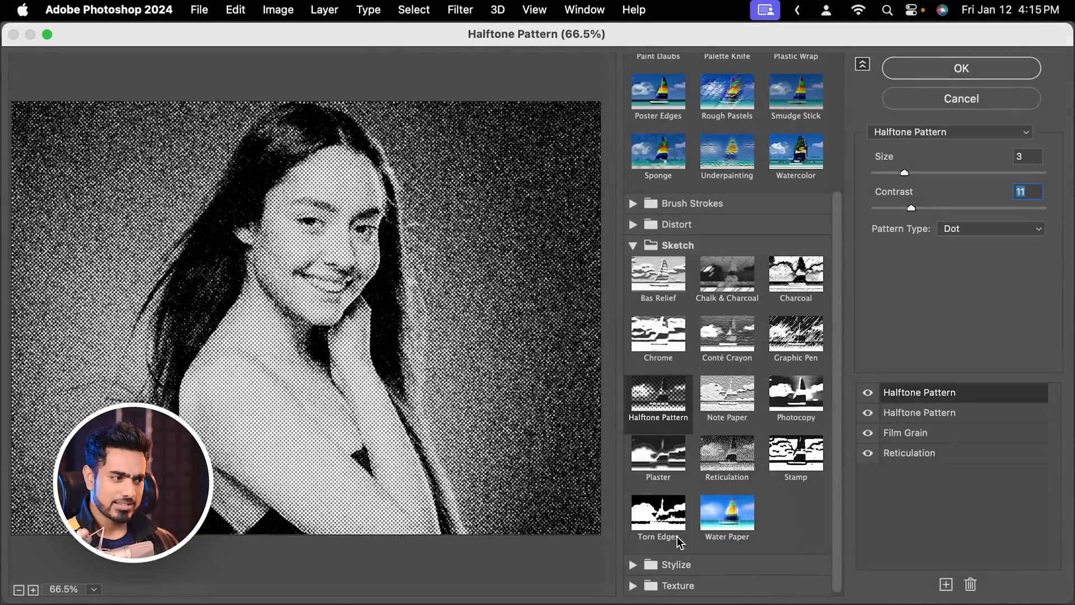
left_click(662, 525)
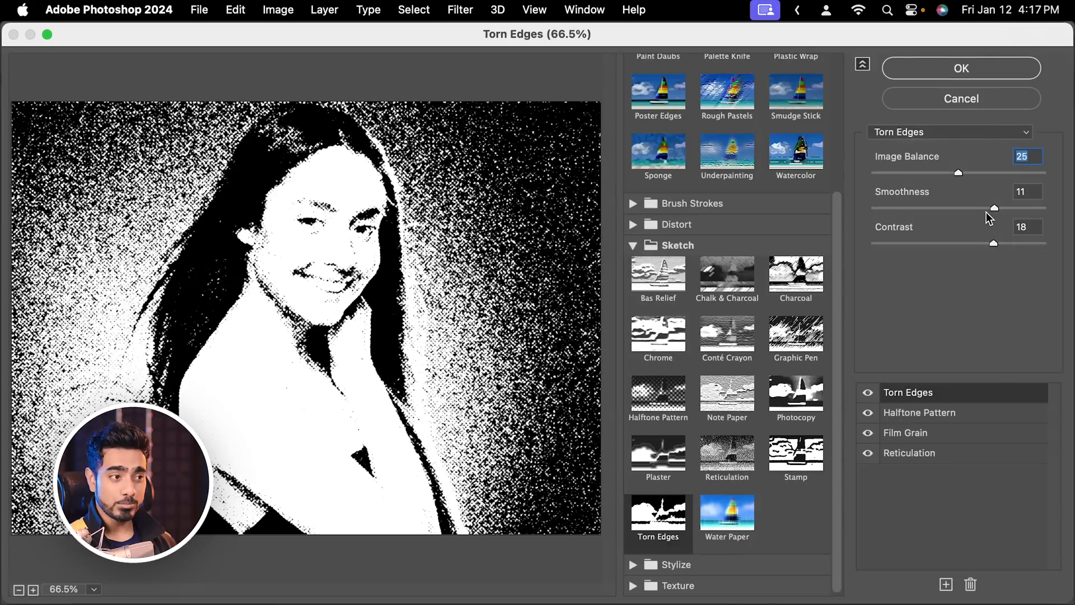
left_click_drag(994, 208, 874, 211)
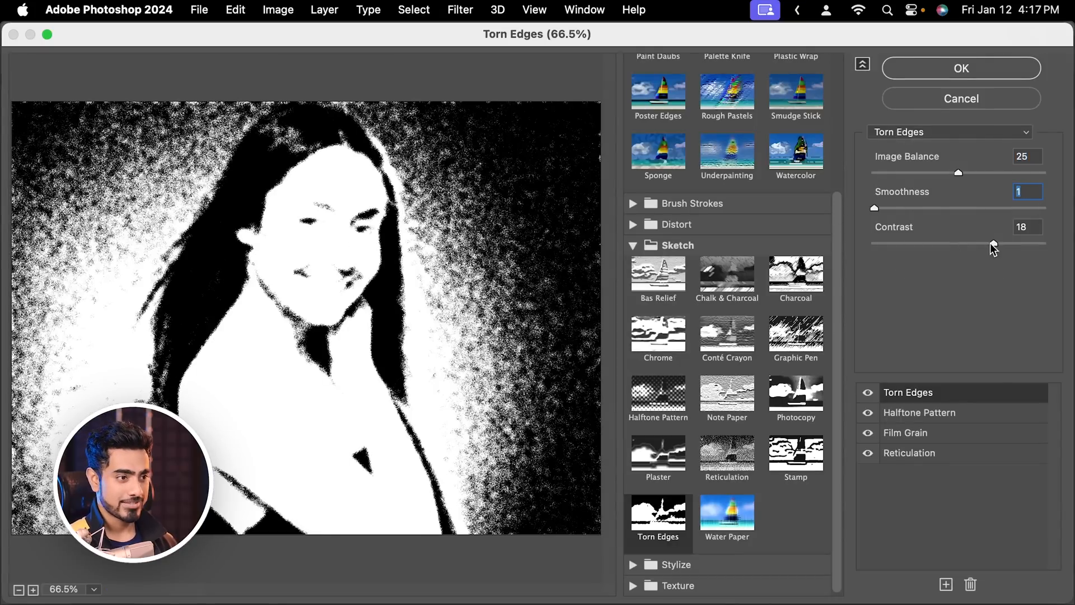
left_click_drag(993, 244, 872, 246)
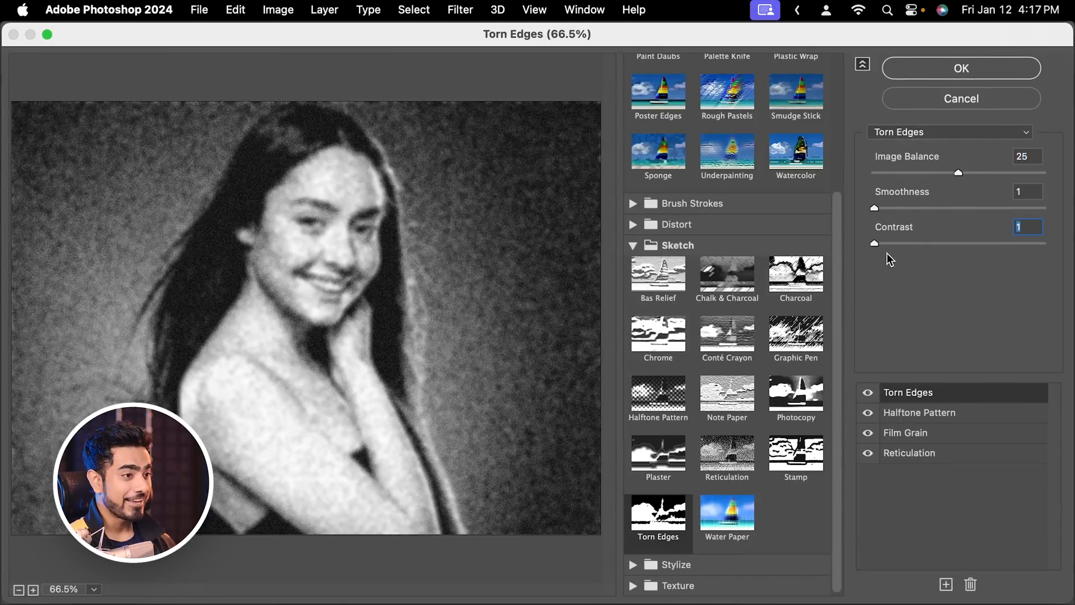
left_click_drag(898, 246, 927, 249)
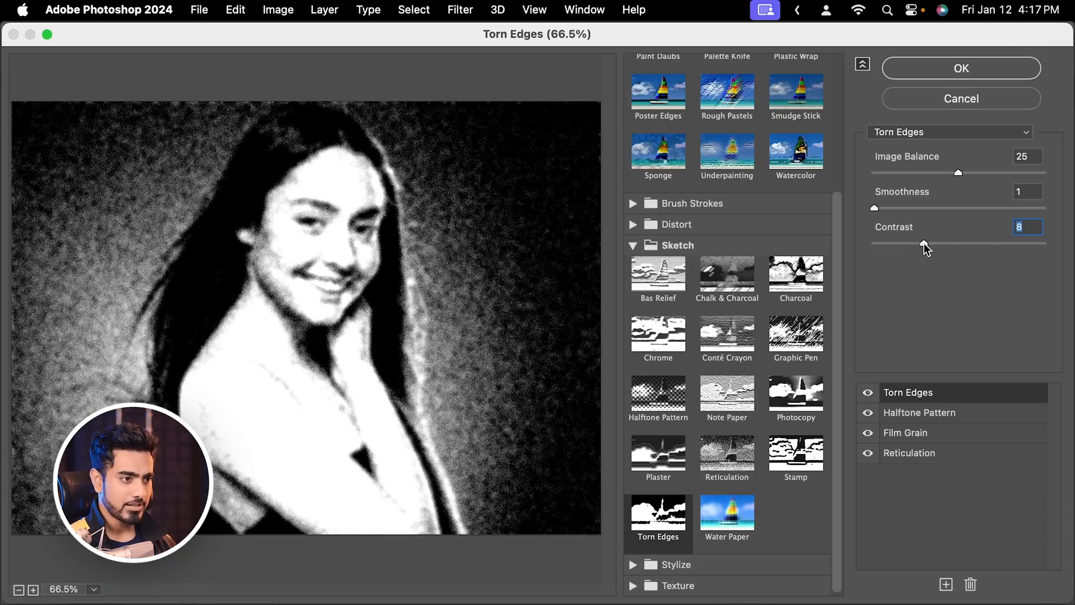
- Set the Torn Edges Smoothness to 12 and Image Balance to 27
left_click_drag(874, 208, 912, 215)
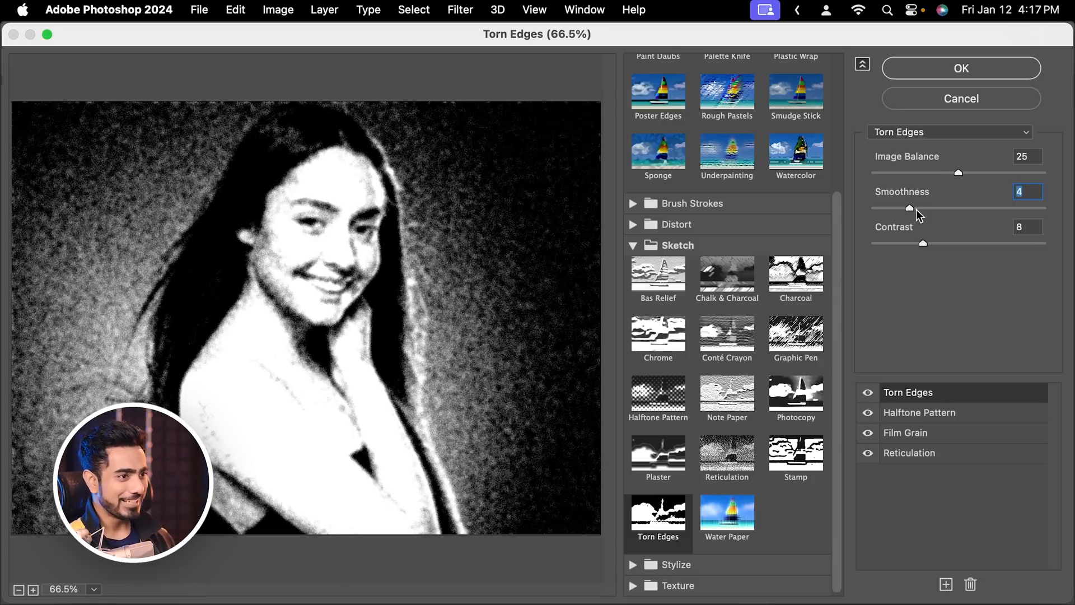
left_click_drag(914, 209, 982, 212)
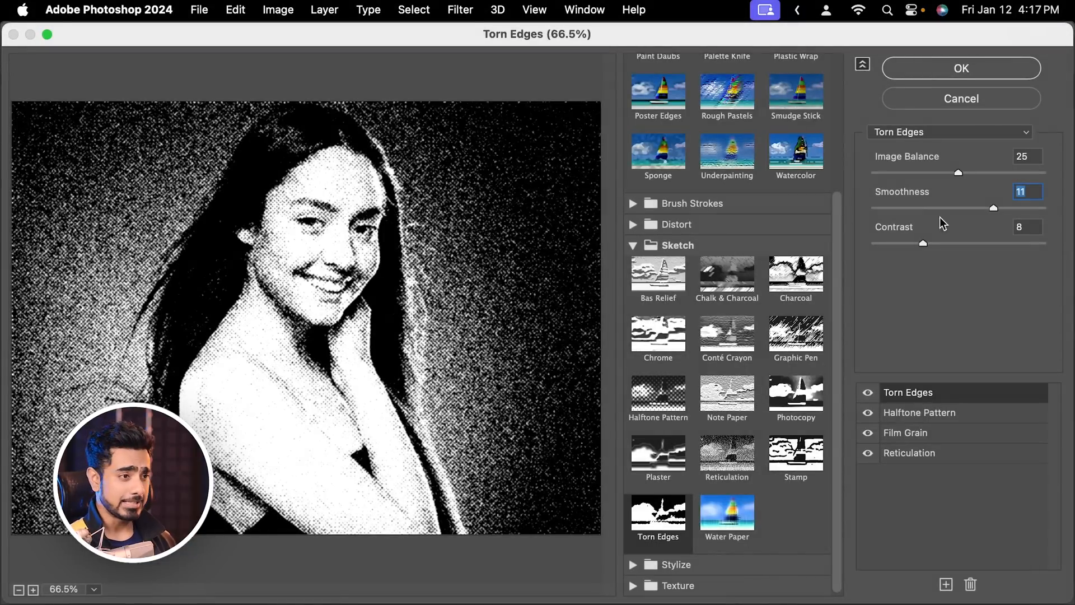
left_click_drag(995, 210, 1009, 211)
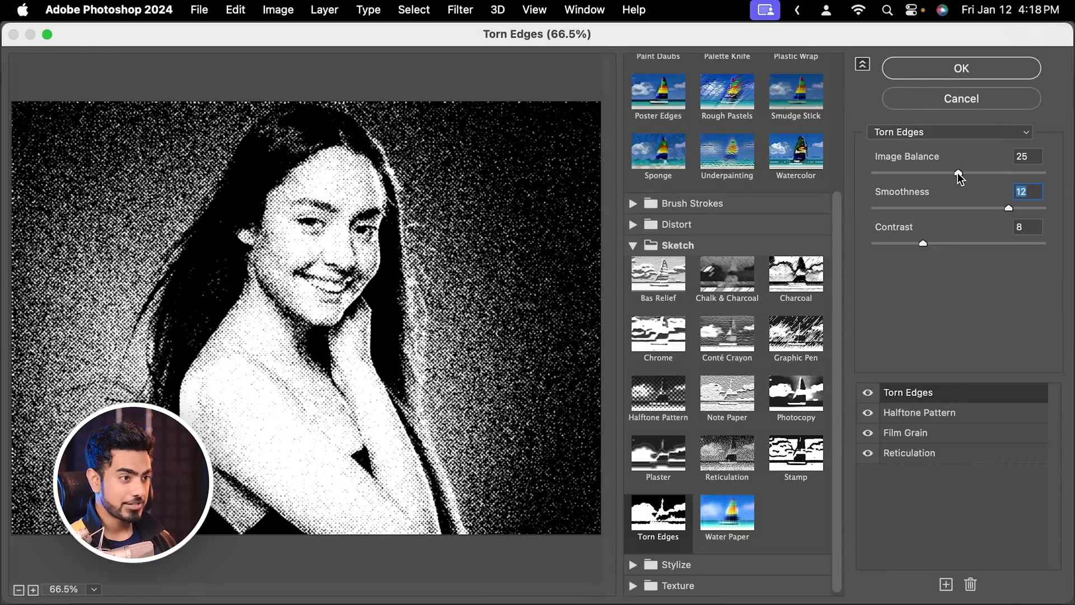
mouse_move(959, 177)
left_mouse_down()
mouse_move(854, 175)
mouse_move(1003, 173)
mouse_move(968, 177)
left_mouse_up()
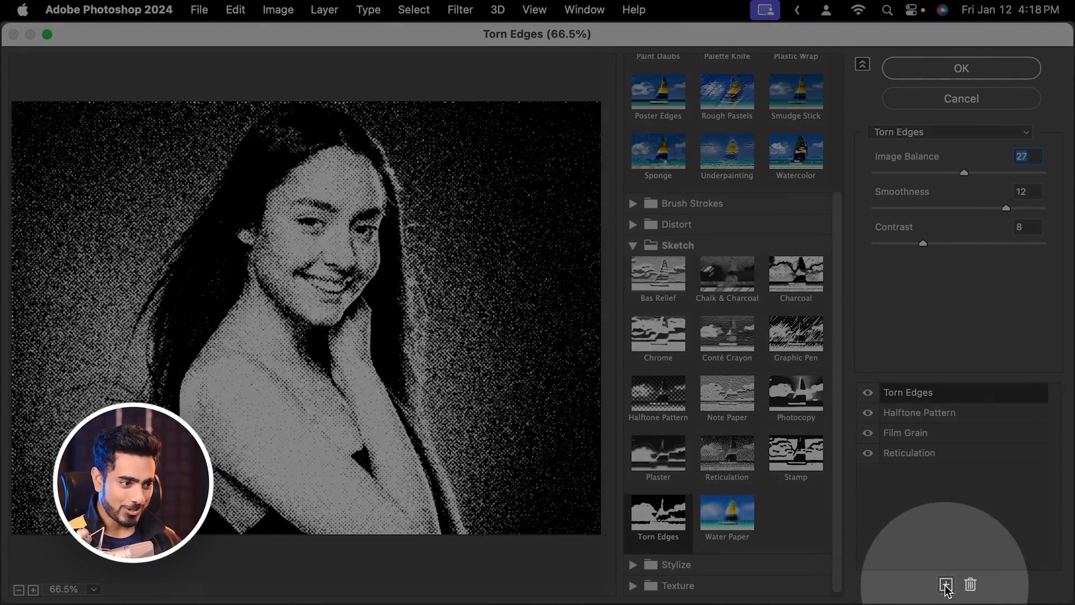
- Add a new effect layer above Torn Edges and assign it the Artistic Film Grain filter
left_click(945, 583)
left_click_drag(837, 468, 855, 242)
left_click(670, 172)
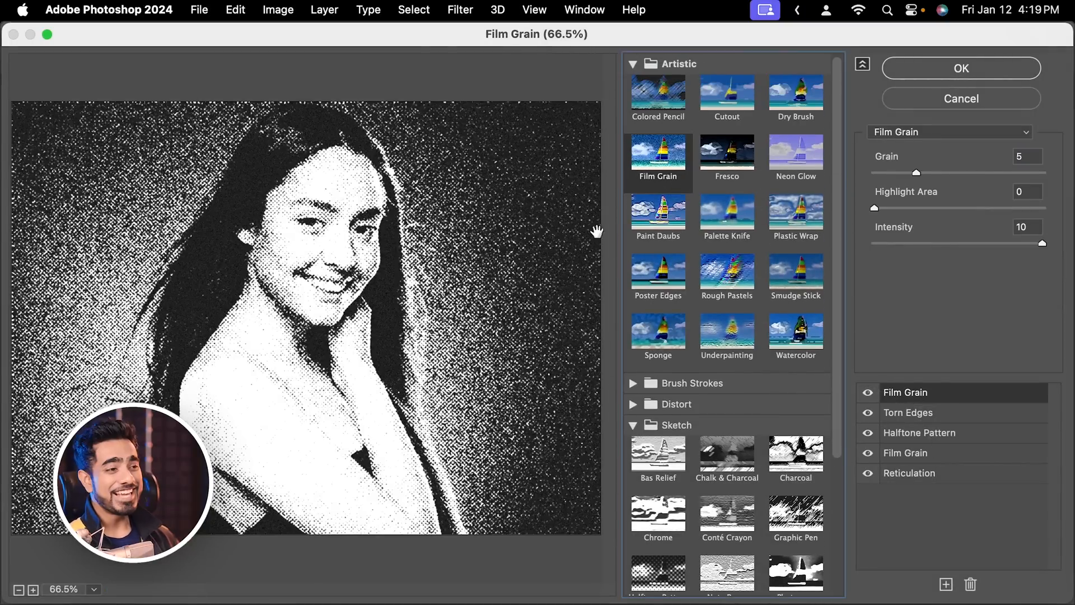
- Set the uppermost Film Grain to Grain 7, Highlight Area 0 and Intensity 1, and apply the Filter Gallery
left_click(978, 173)
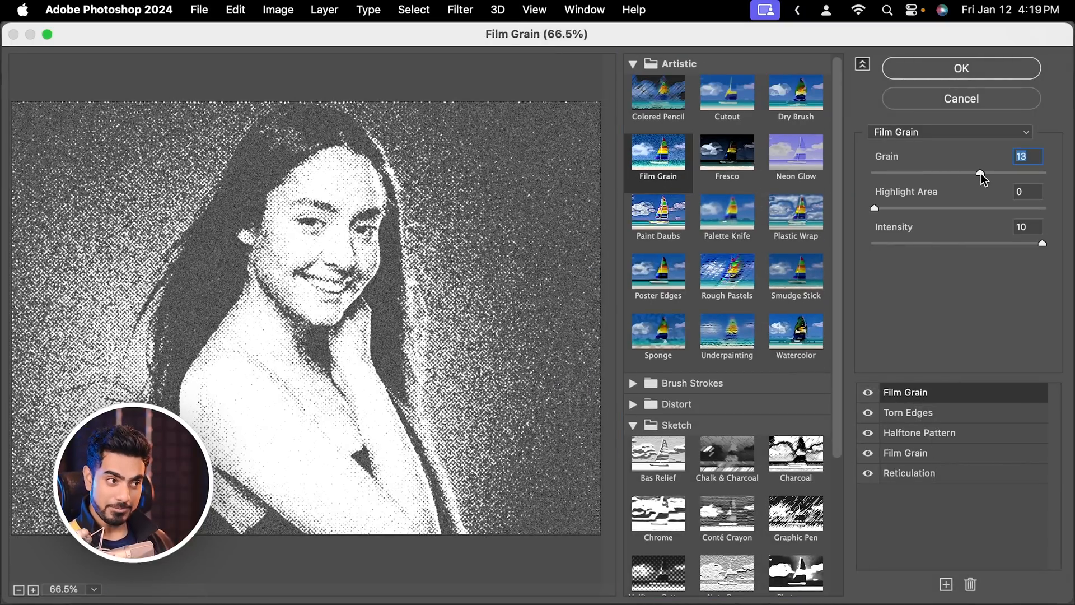
left_click_drag(1041, 243, 895, 207)
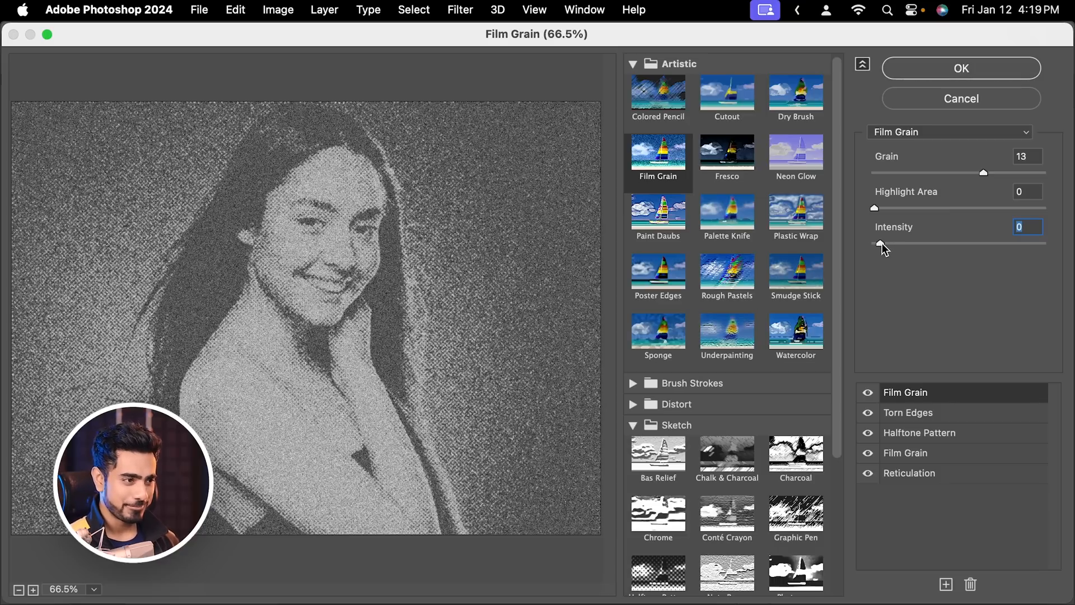
mouse_move(874, 245)
left_mouse_down()
mouse_move(920, 246)
mouse_move(888, 250)
left_mouse_up()
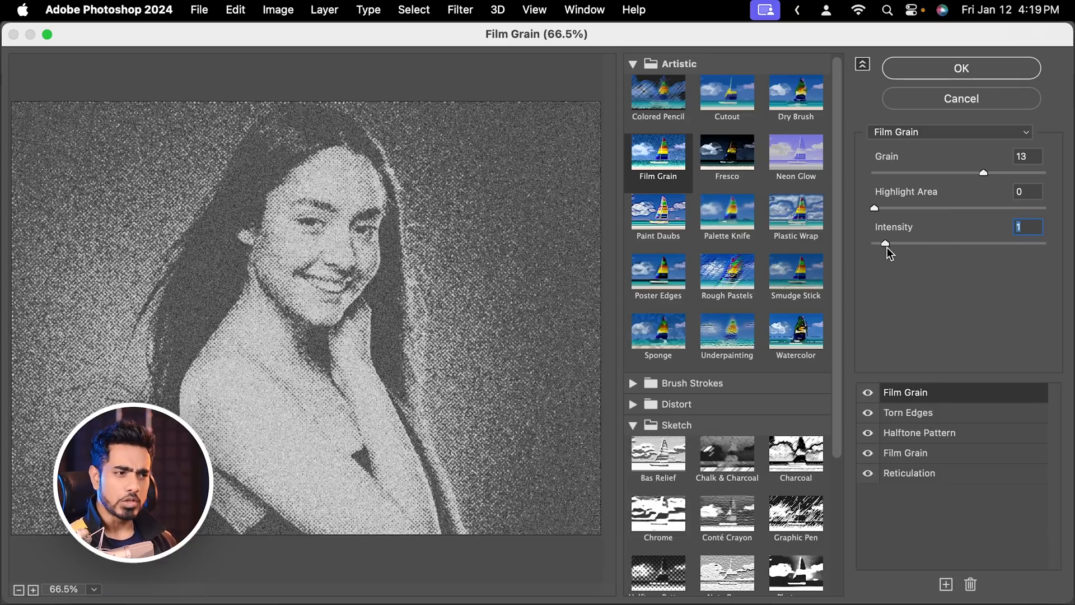
left_click_drag(874, 208, 845, 222)
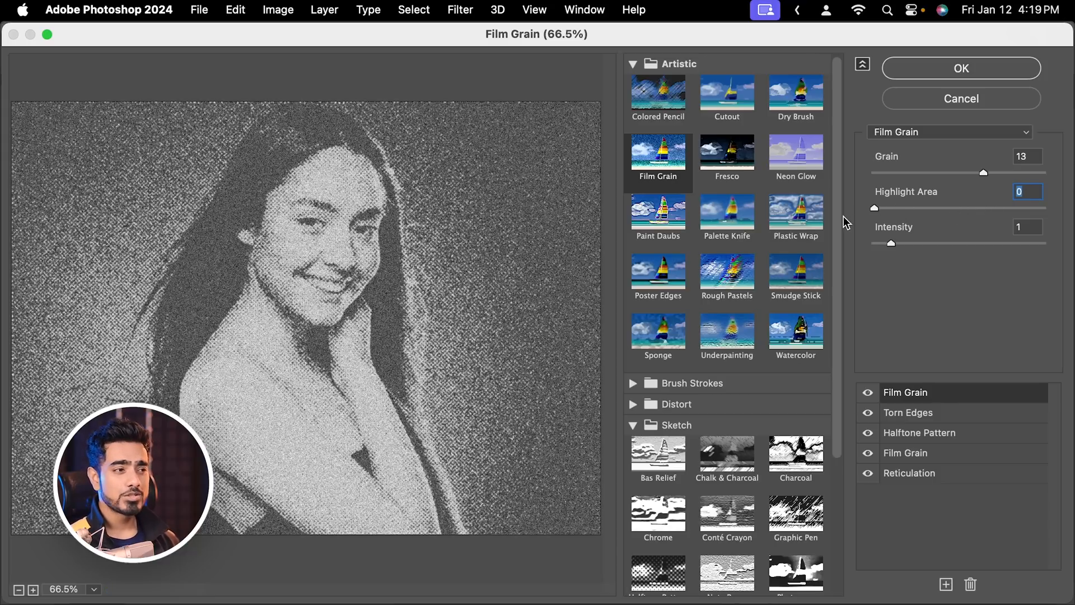
left_click_drag(961, 176, 921, 177)
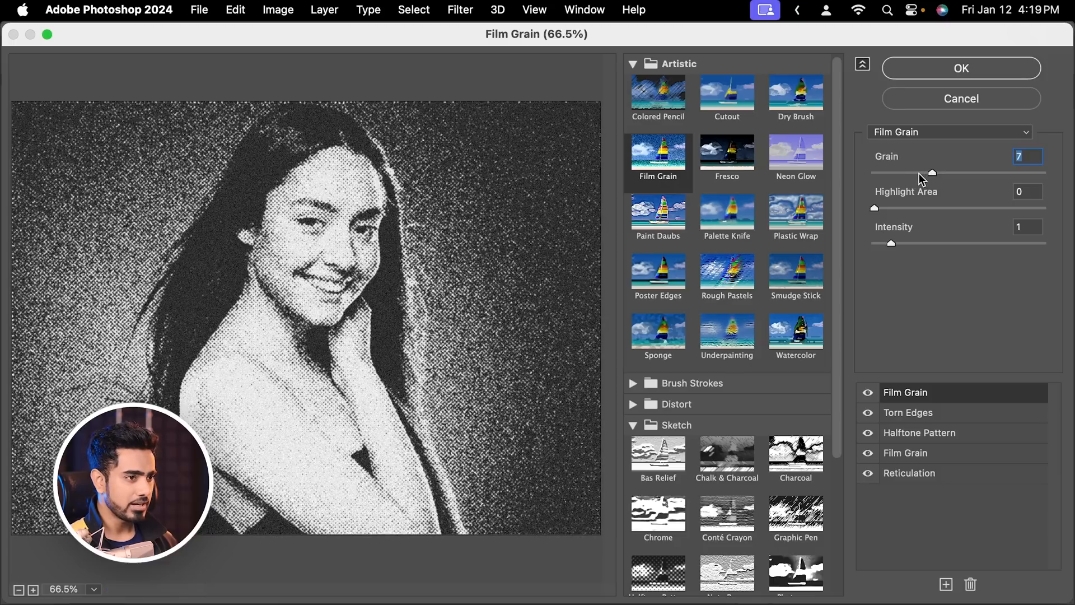
mouse_move(877, 210)
left_mouse_down()
mouse_move(960, 210)
mouse_move(877, 210)
left_mouse_up()
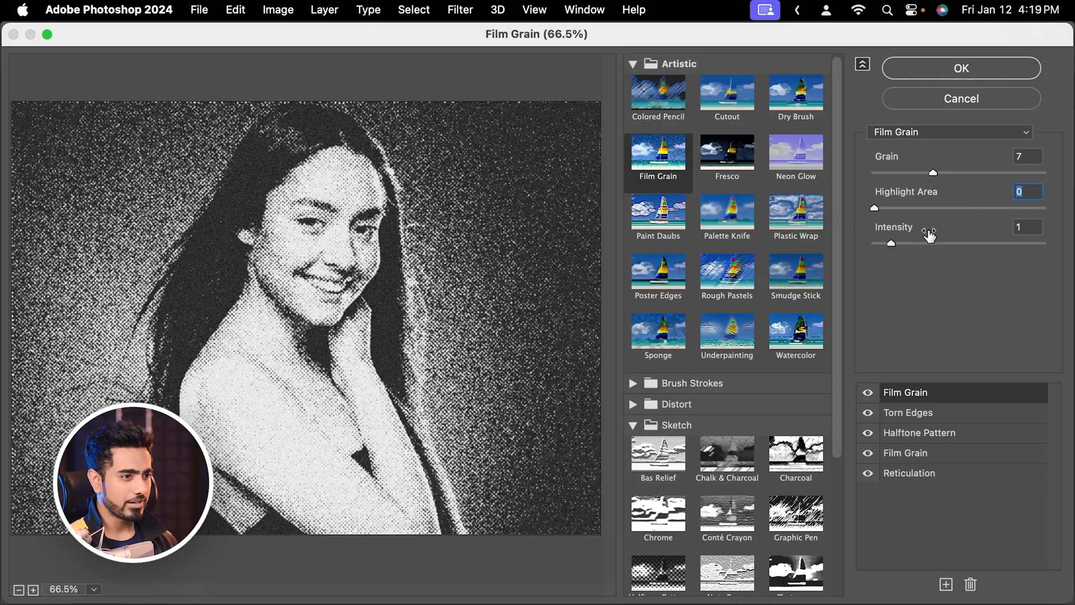
left_click_drag(893, 243, 899, 243)
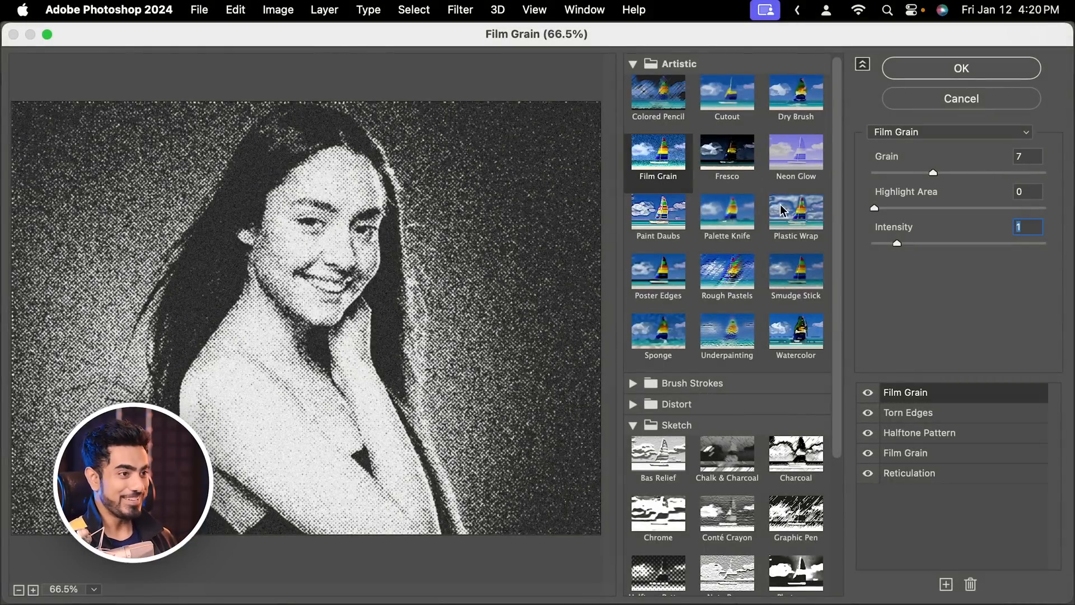
left_click(929, 75)
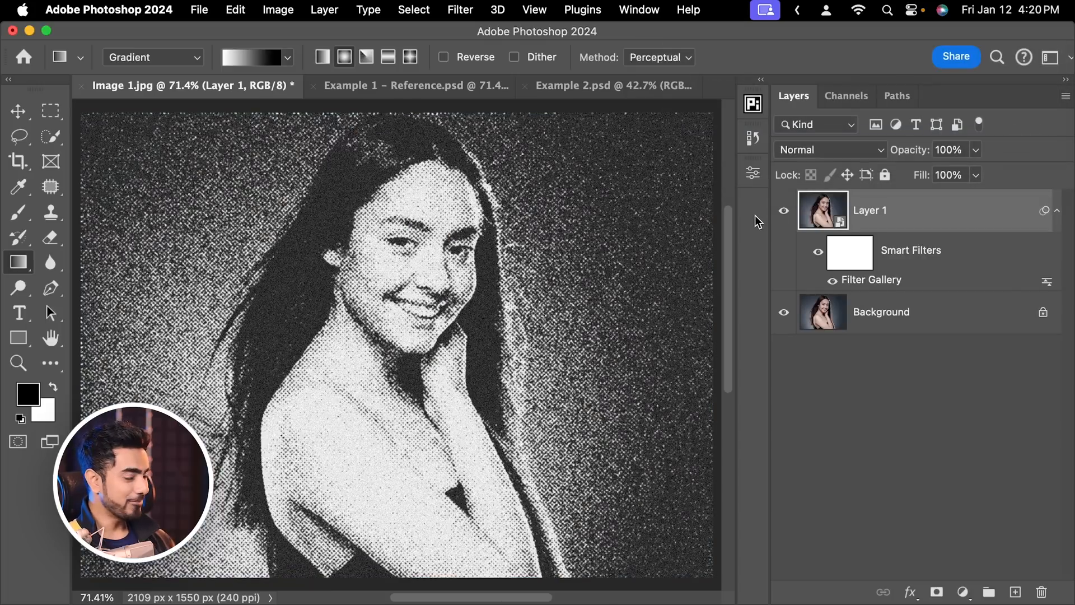
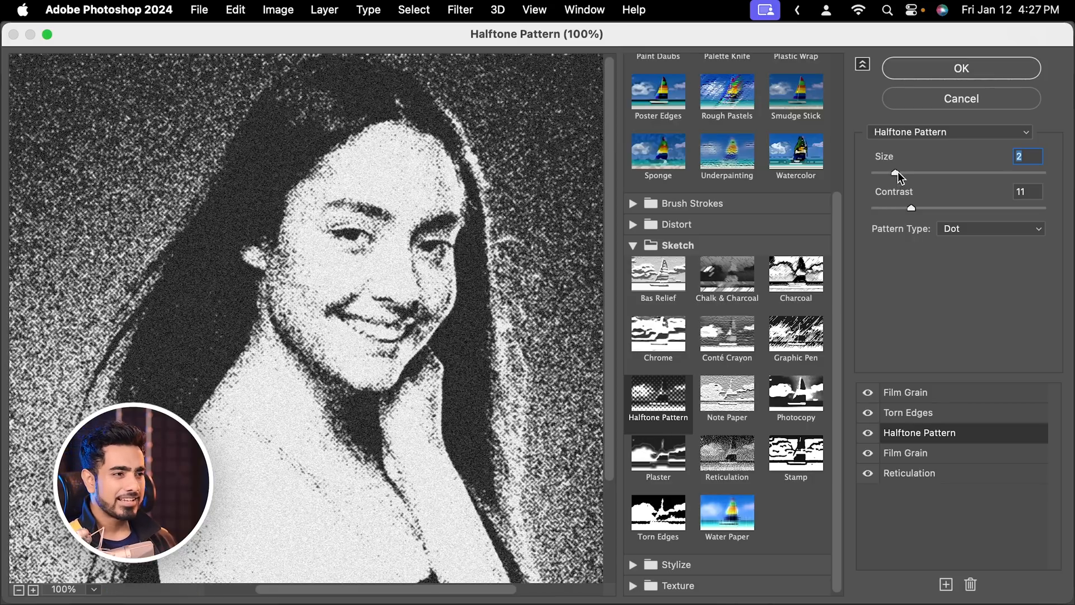
- Set the Size of the Halftone Pattern effect in the reopened Filter Gallery to 3
left_click_drag(897, 173, 899, 174)
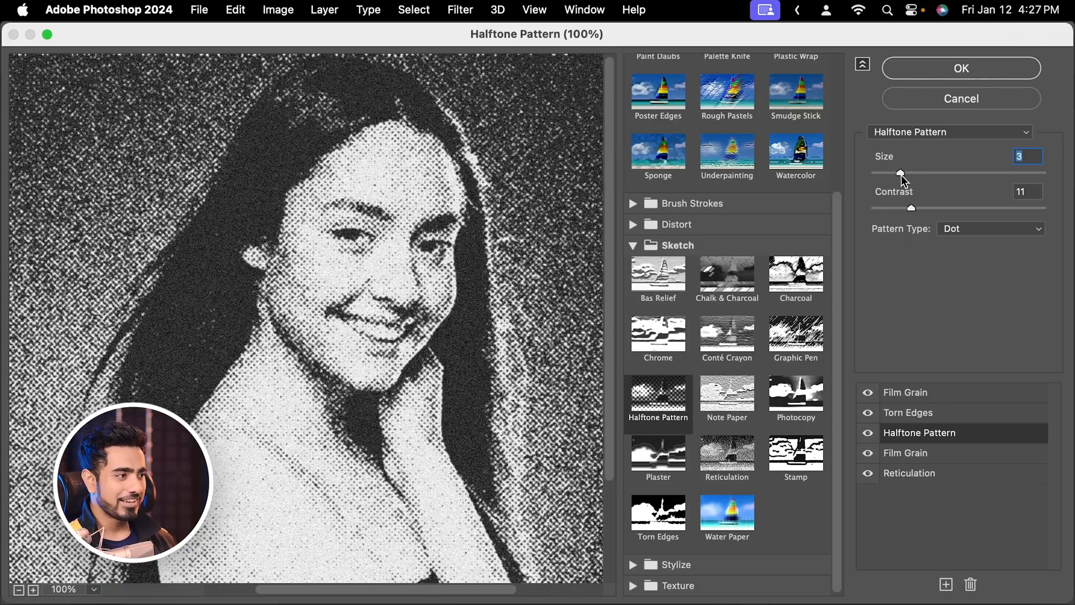
- Apply the Filter Gallery changes and copy the filtered Layer 1 from Image 1.jpg into Example 2.psd
left_click(932, 70)
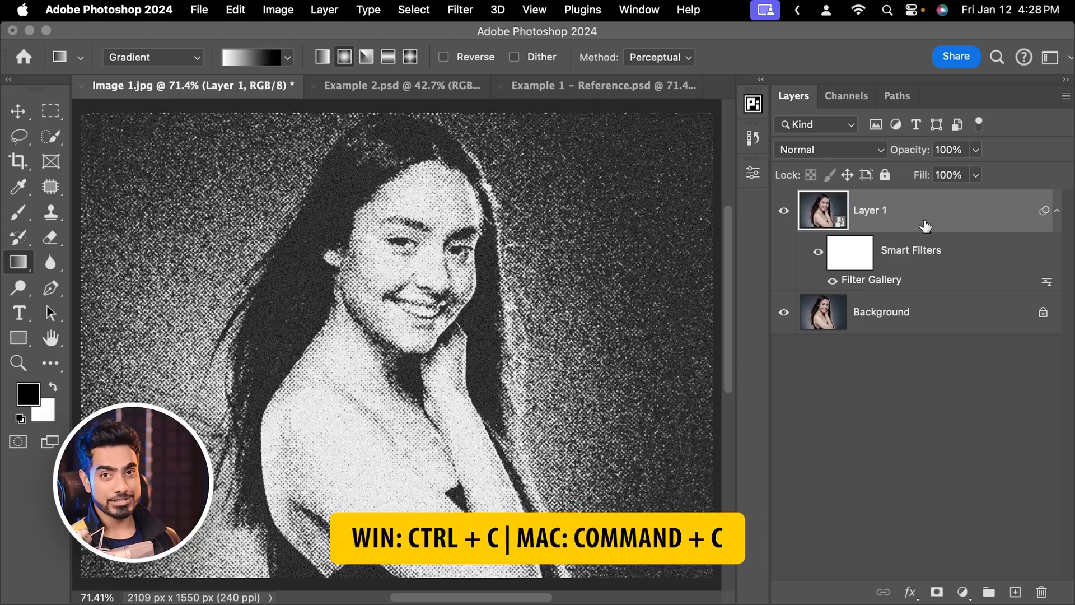
key("super+c")
left_click(403, 86)
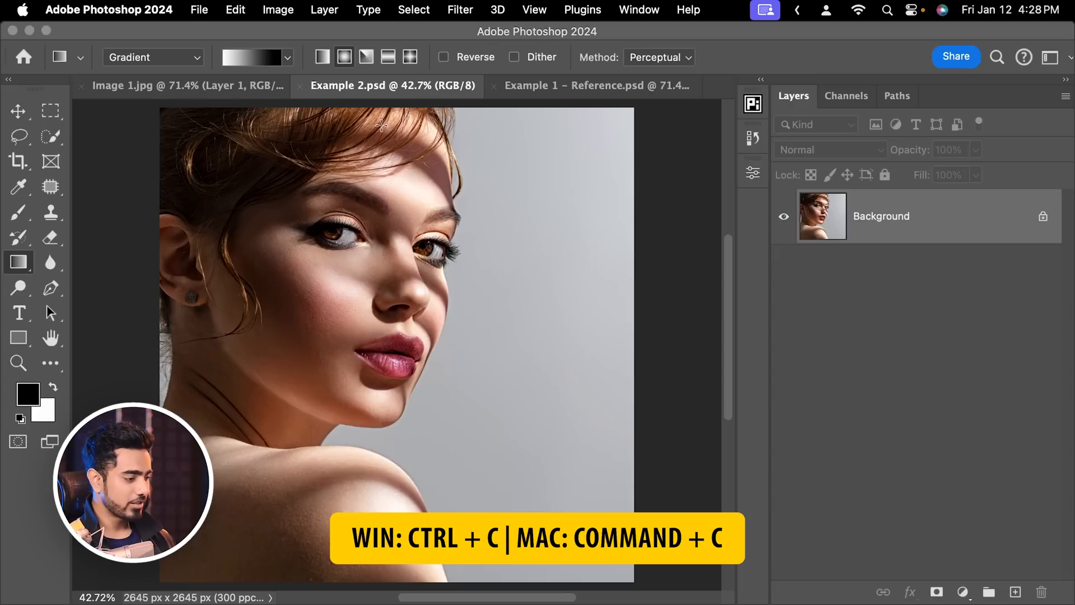
key("super+v")
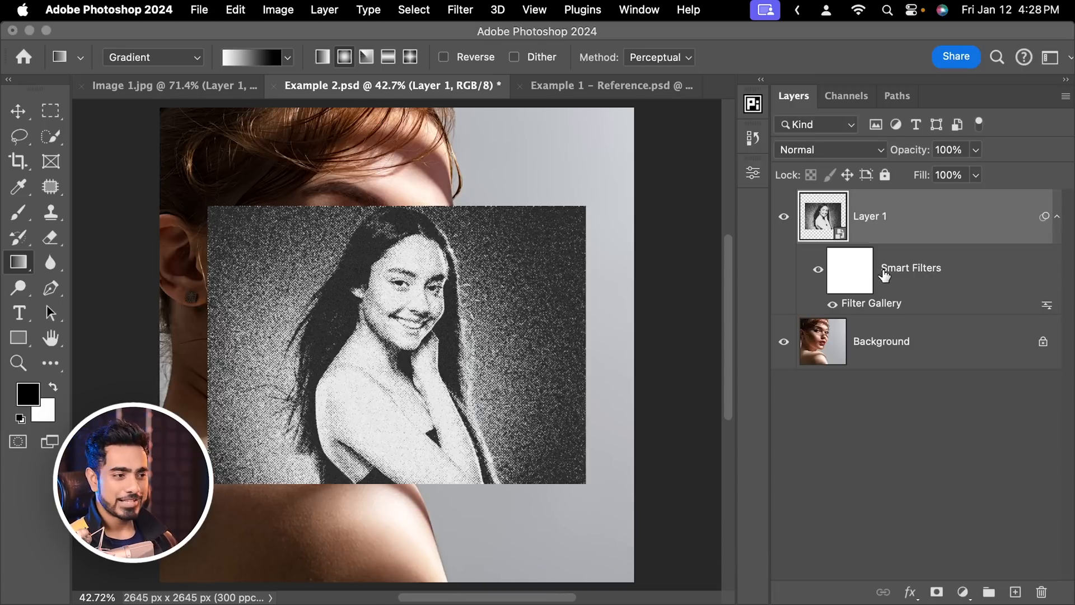
- Duplicate the Background layer of Example 2.psd and convert the copy for smart filters
left_click(906, 347)
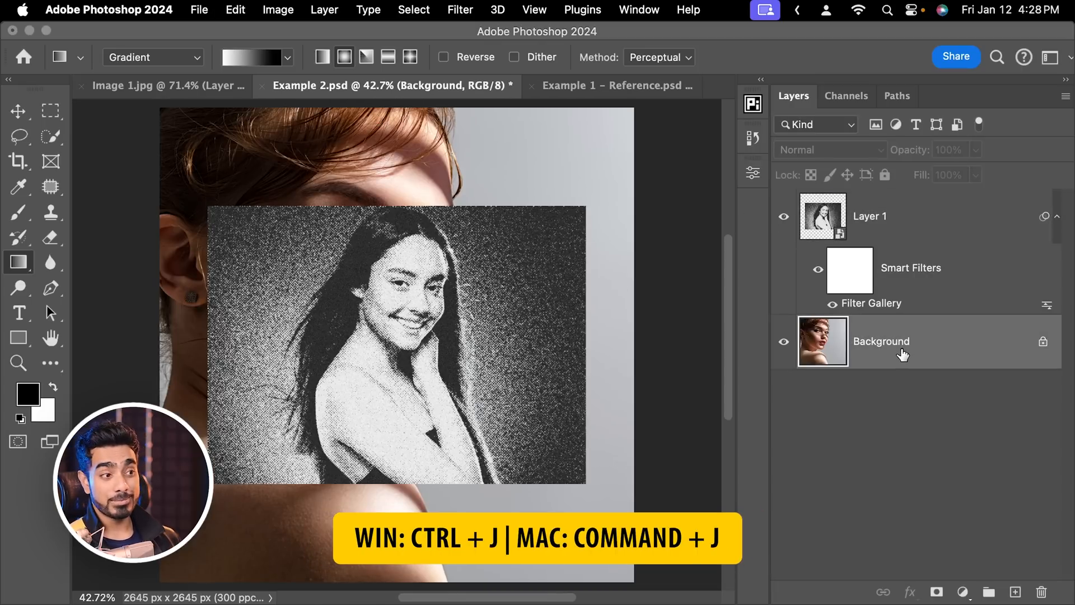
key("super+j")
left_click(460, 10)
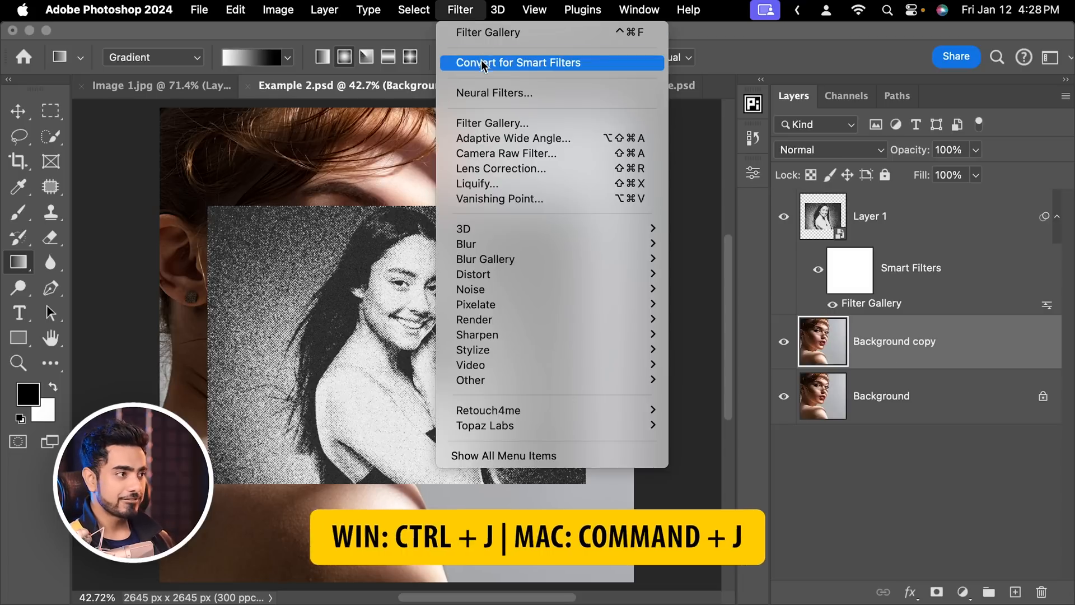
left_click(485, 65)
left_click(526, 269)
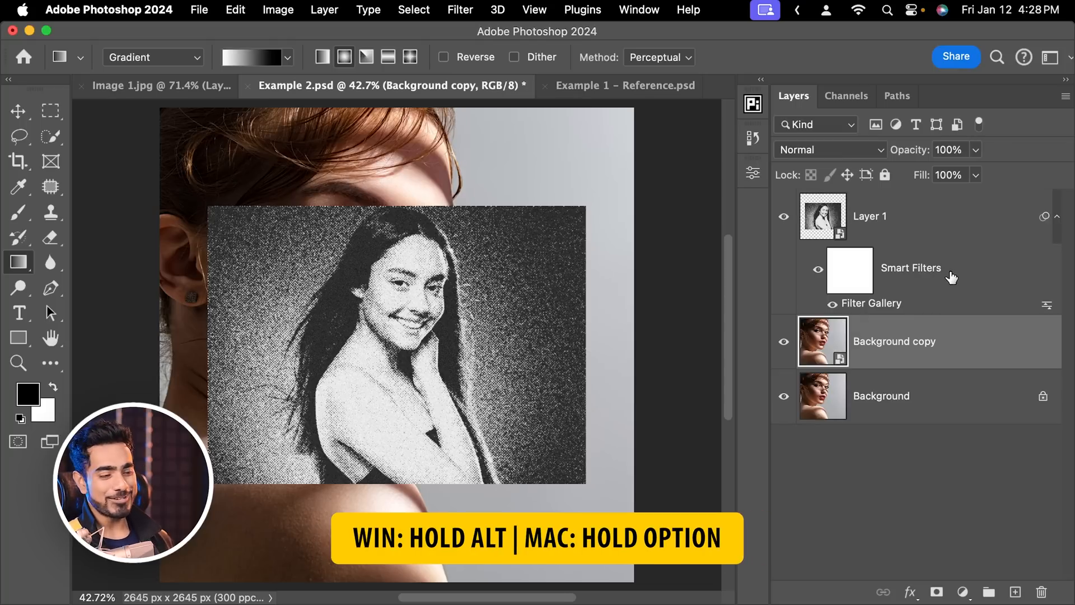
- Copy the smart filters of Layer 1 onto the Background copy layer, and delete Layer 1
left_click_drag(925, 263, 930, 351)
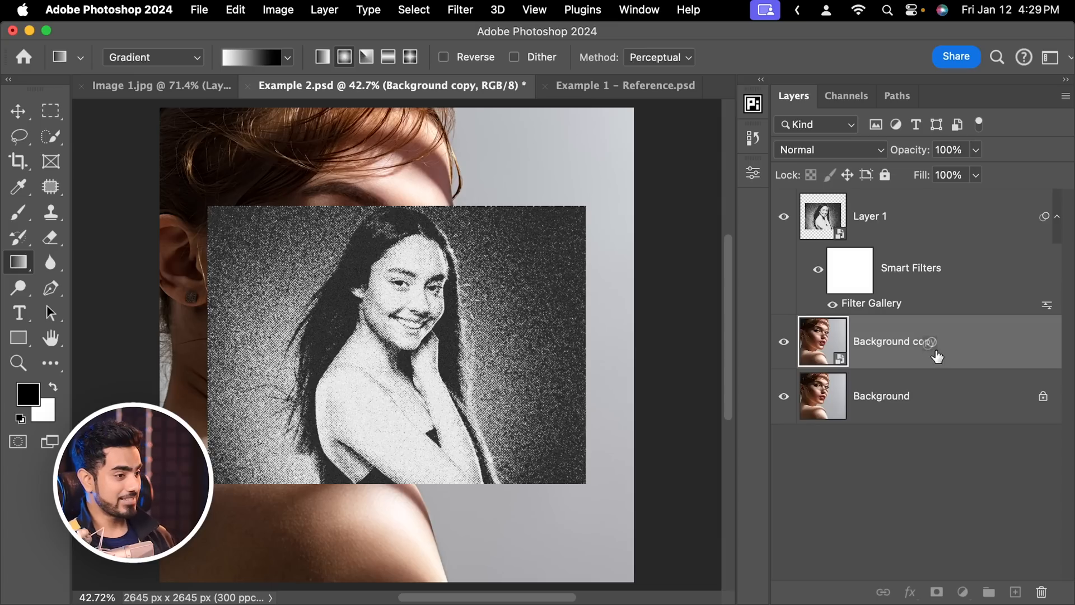
left_click_drag(934, 358, 938, 358)
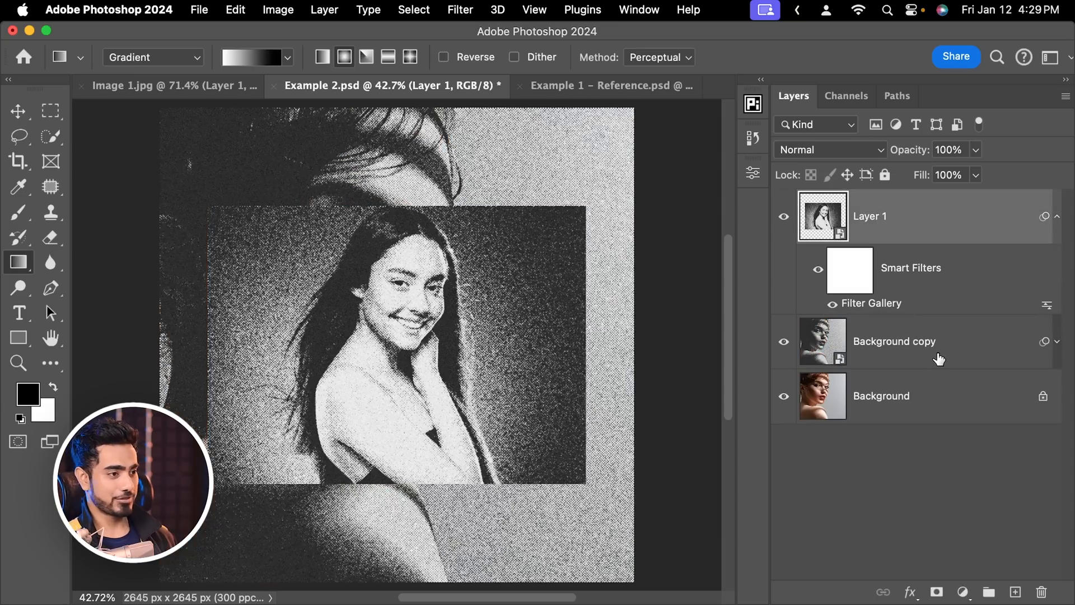
left_click(783, 216)
left_click_drag(922, 242, 1041, 592)
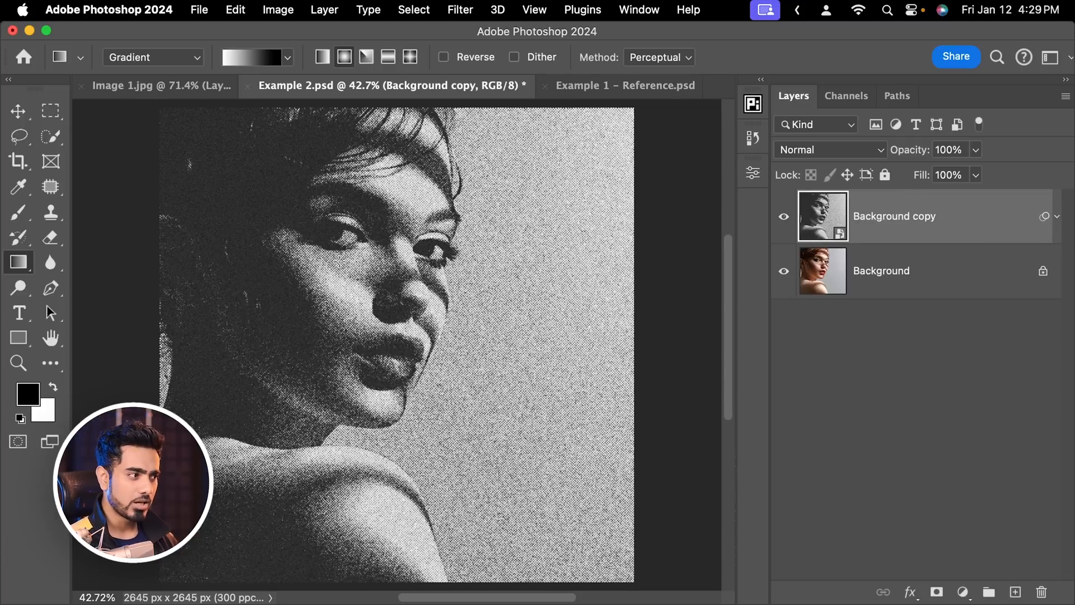
- Reopen the Filter Gallery of the Background copy layer and set the Reticulation Foreground Level to 1
left_click(1056, 223)
left_click(1057, 223)
left_click(1058, 223)
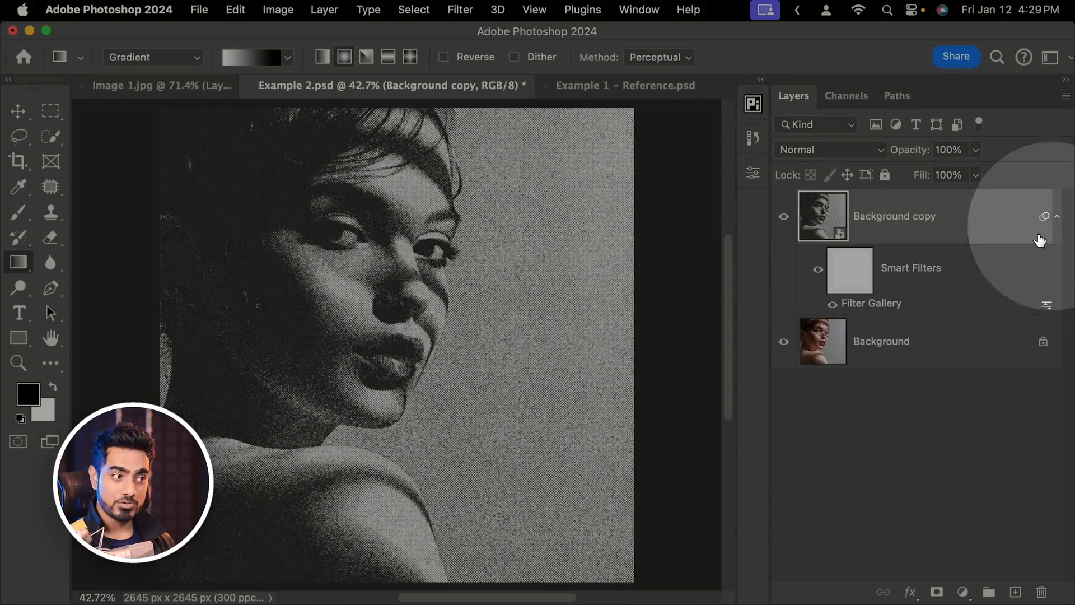
double_click(874, 304)
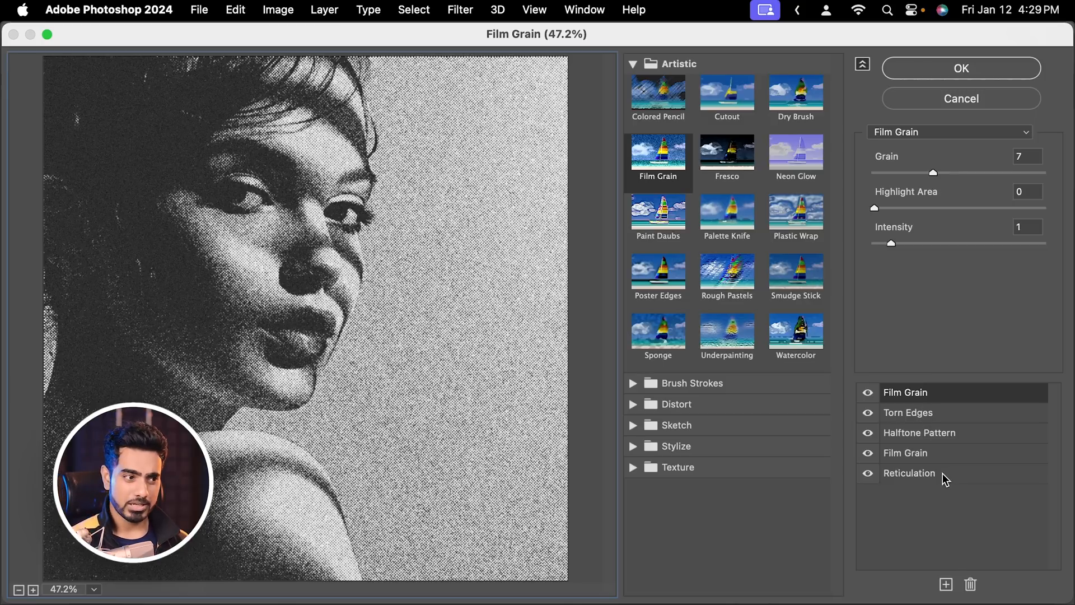
left_click(943, 474)
left_click(931, 209)
left_click_drag(931, 208, 880, 206)
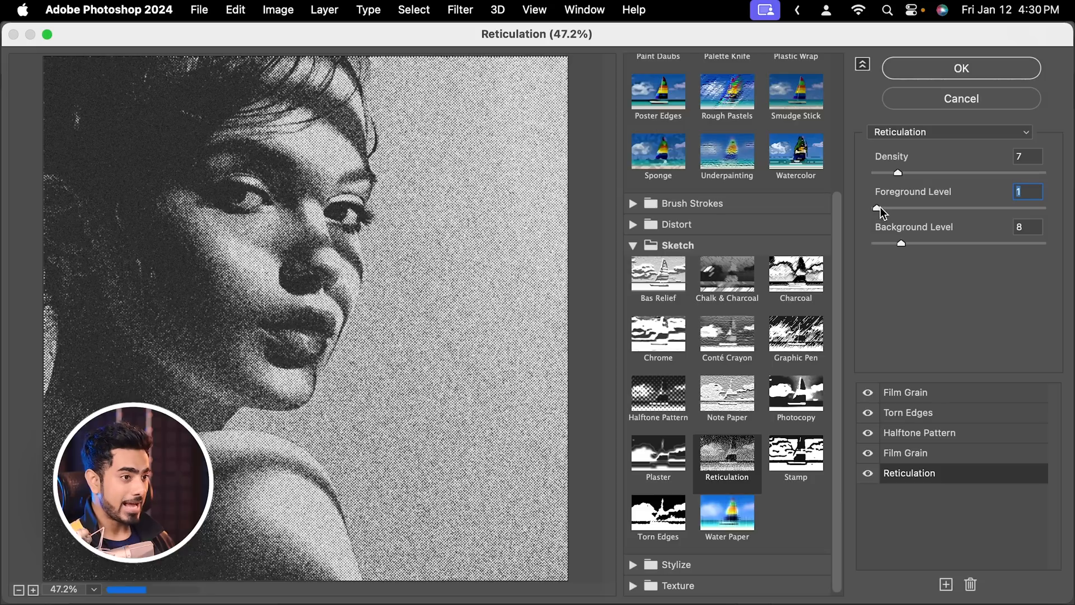
- Set the Torn Edges Contrast to 5 and increase the Size of the Halftone Pattern effect
left_click(933, 414)
left_click_drag(924, 244, 904, 246)
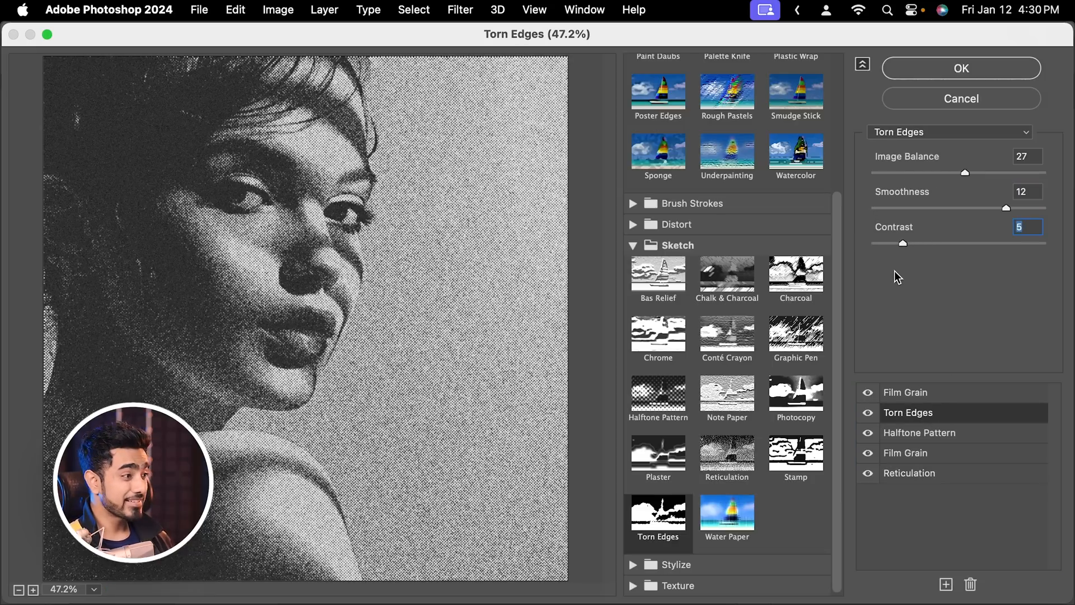
left_click(934, 440)
left_click_drag(904, 175, 916, 175)
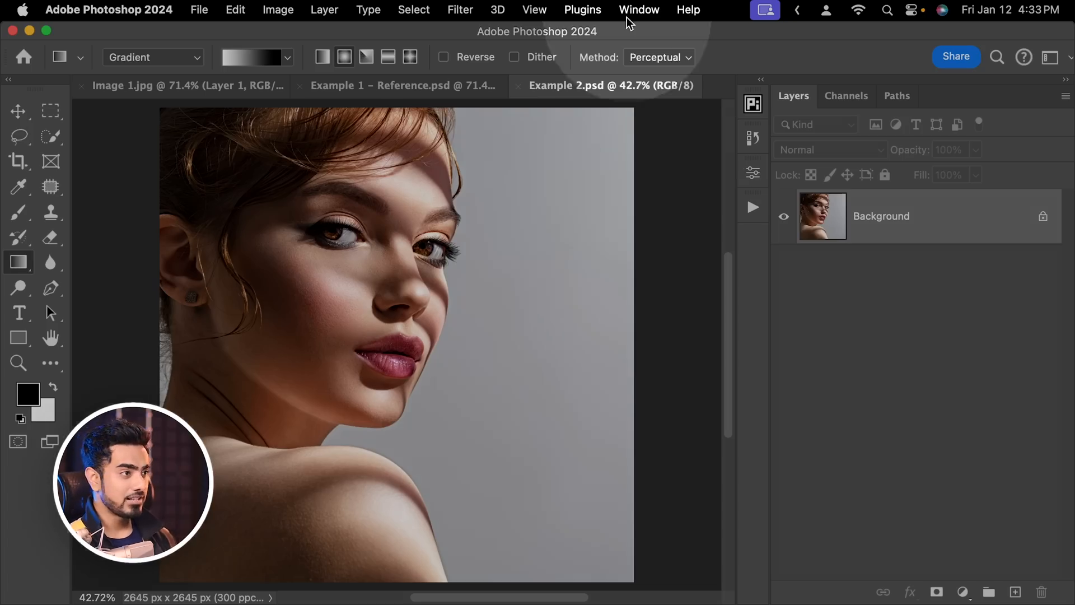
- Create a new action set named Halftone
left_click(639, 10)
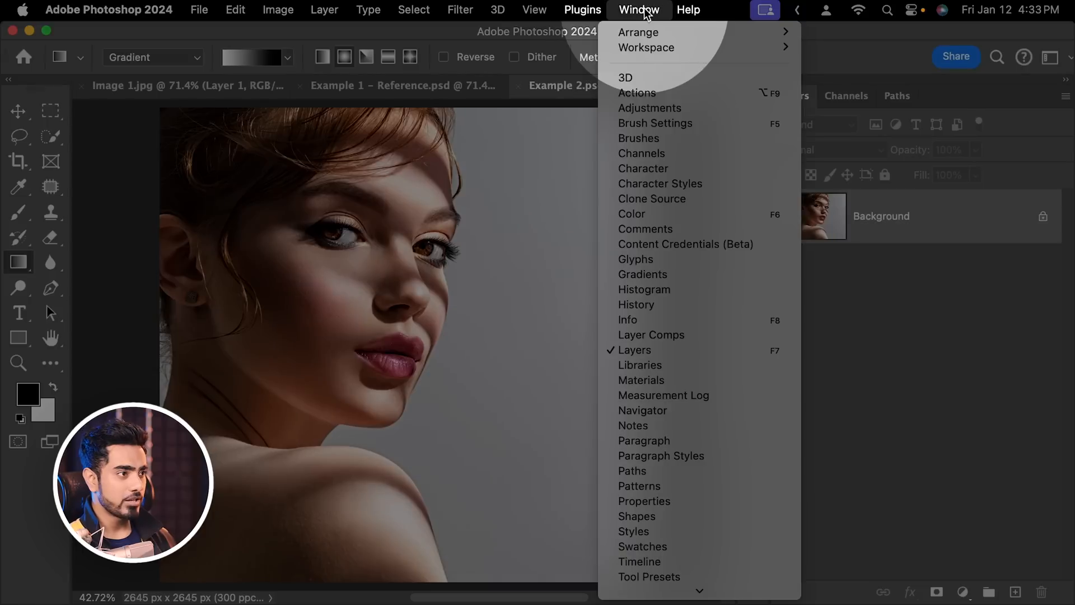
left_click(655, 98)
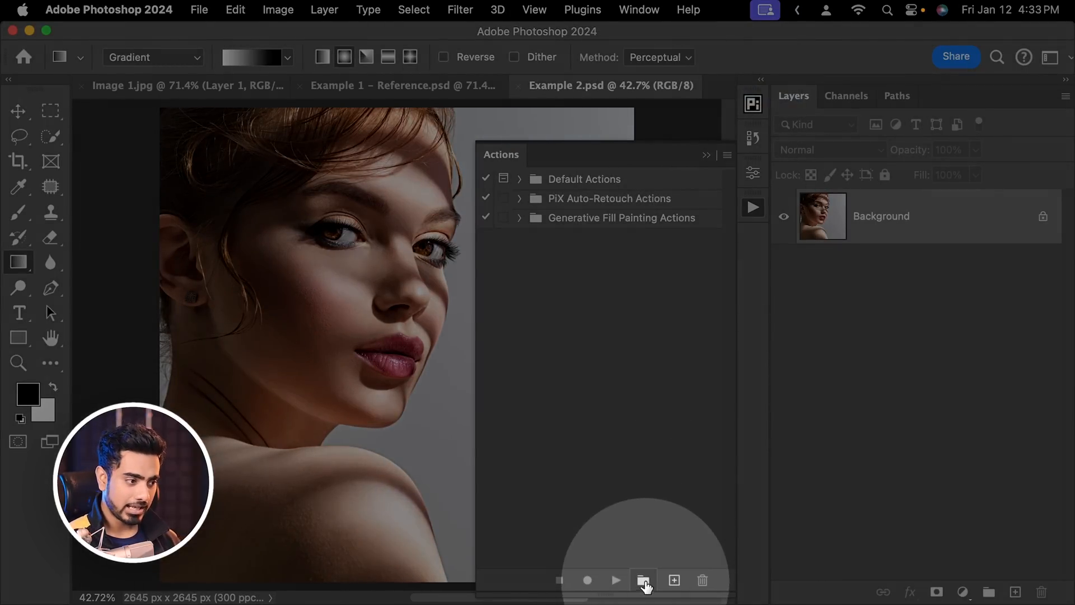
left_click(643, 580)
type("Halftone")
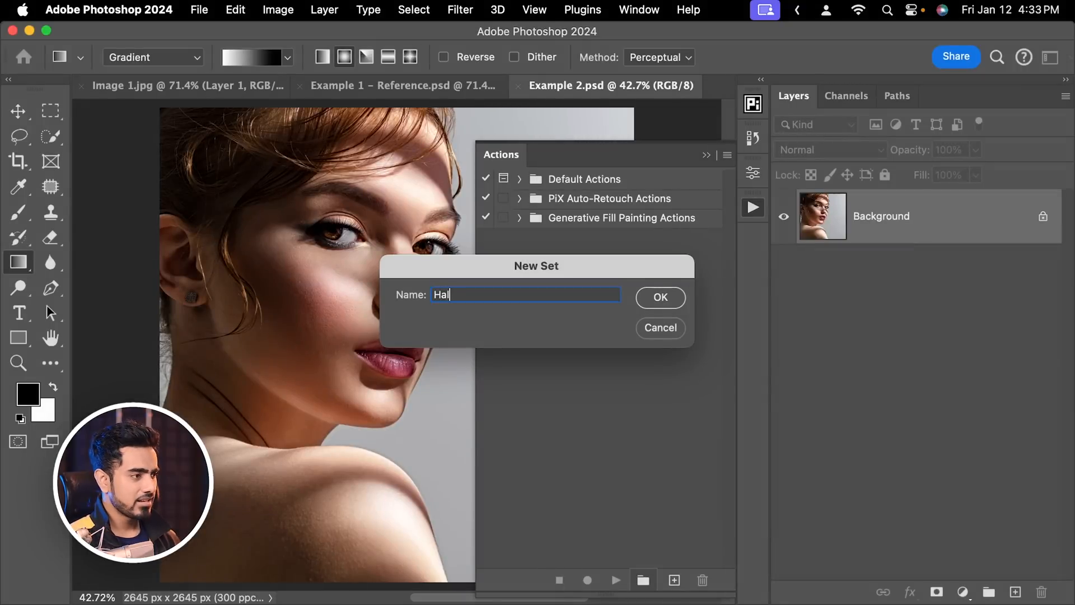
left_click(675, 300)
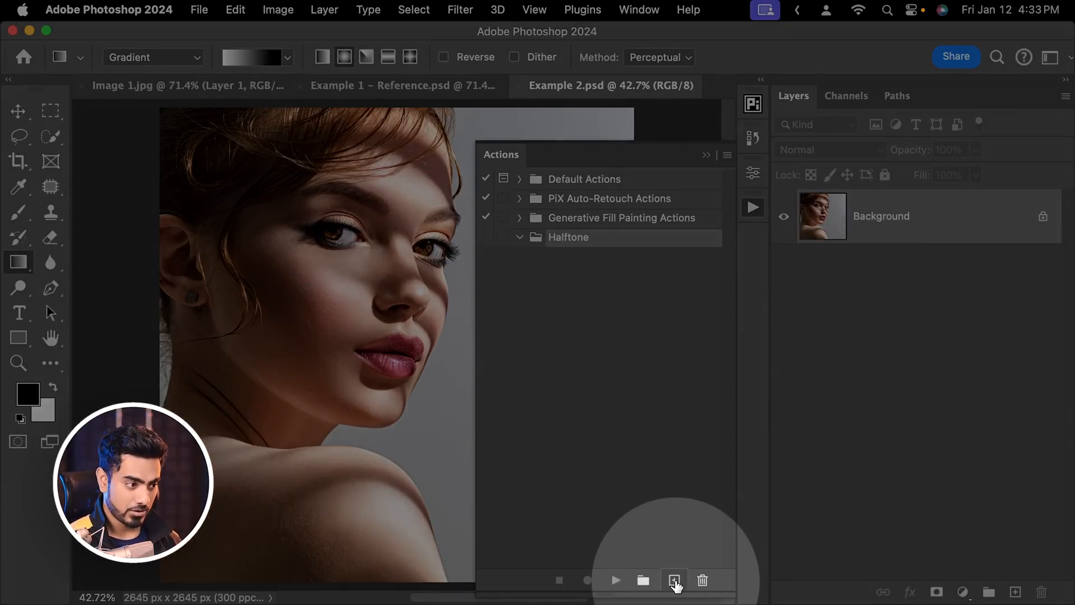
- Create an action named H Effect 1 in the Halftone set and start recording it
left_click(674, 580)
type("H Effect 1")
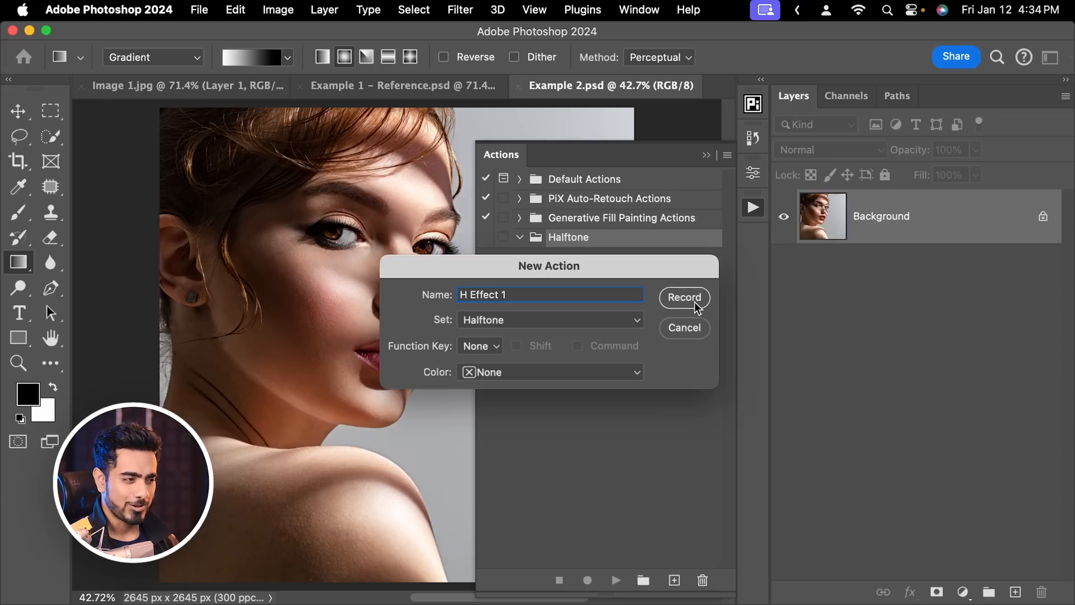
left_click(684, 297)
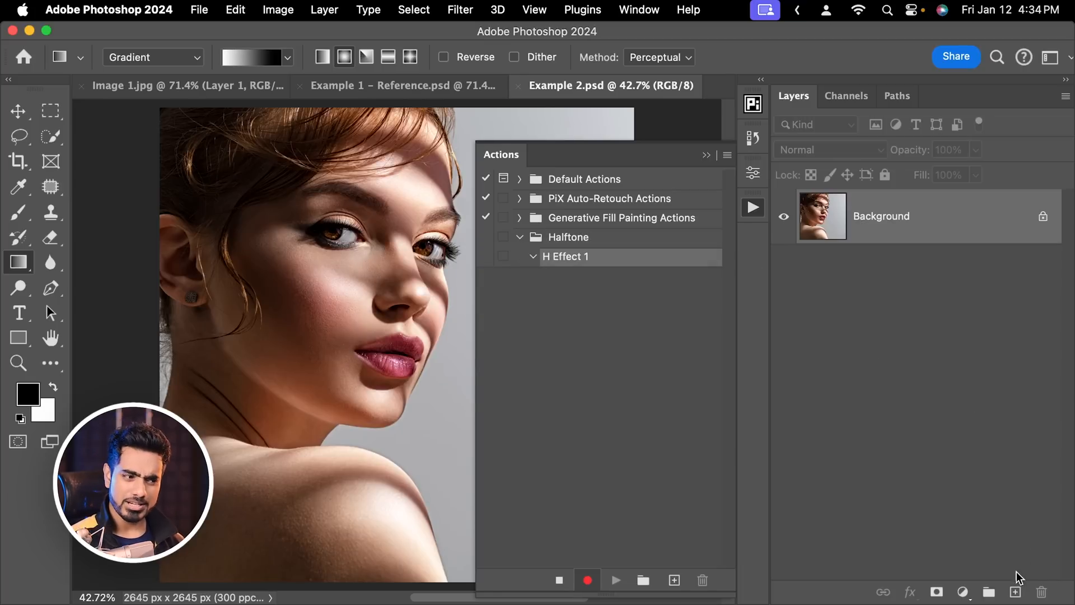
- Stamp all visible content onto a new layer above the Background and convert that layer for smart filters
left_click(1016, 592)
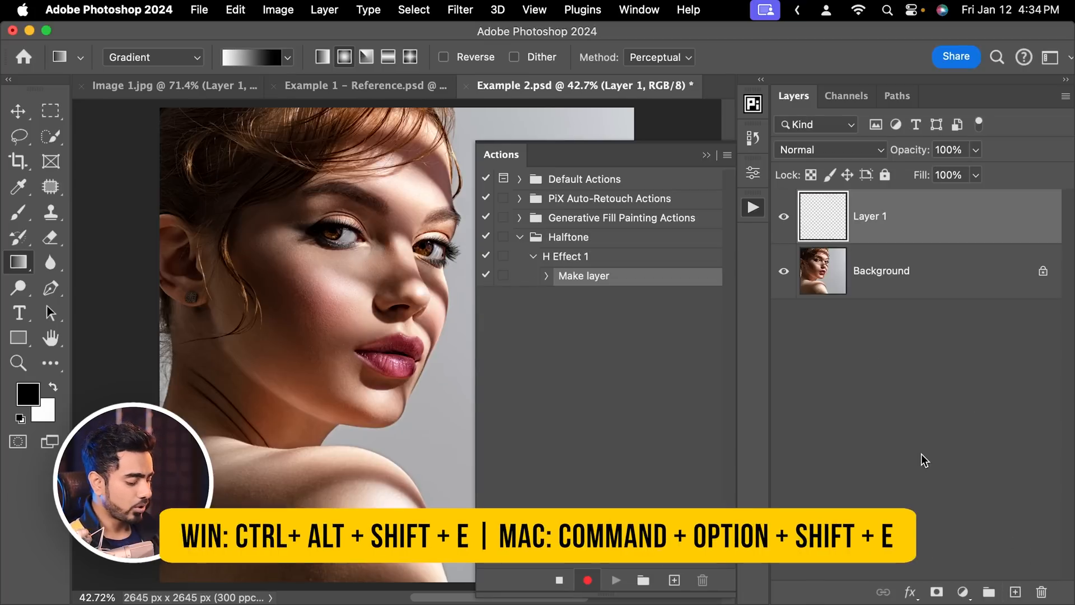
key("super+alt+shift+e")
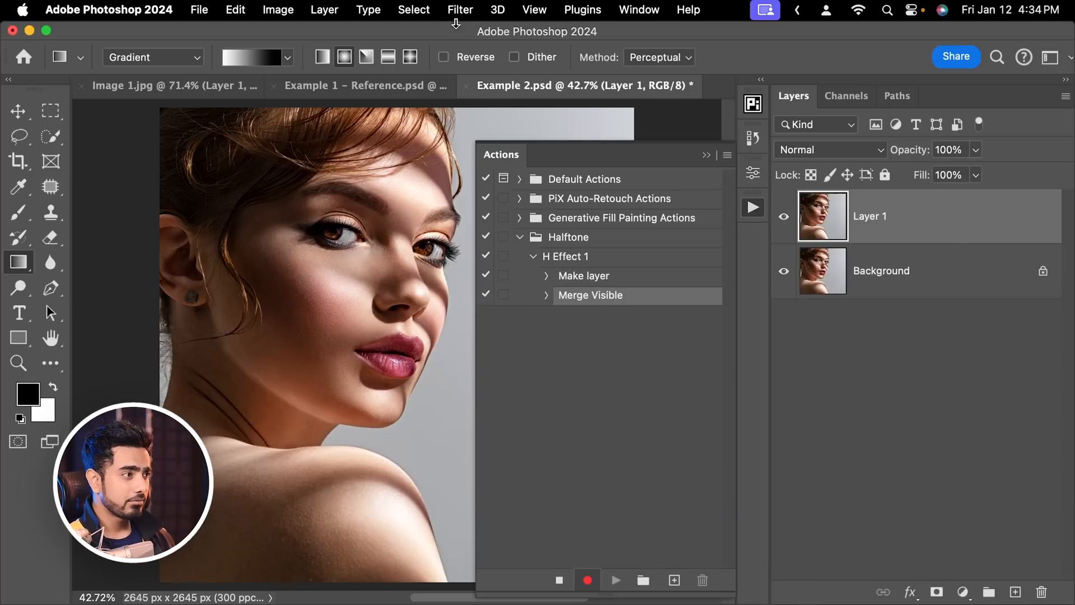
left_click(460, 10)
left_click(482, 61)
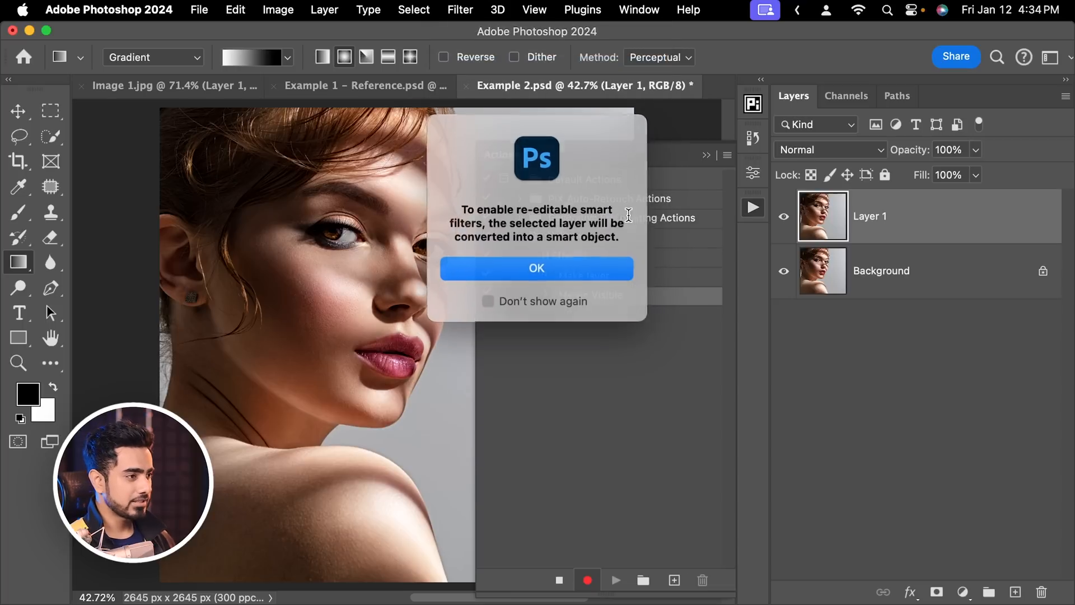
left_click(569, 268)
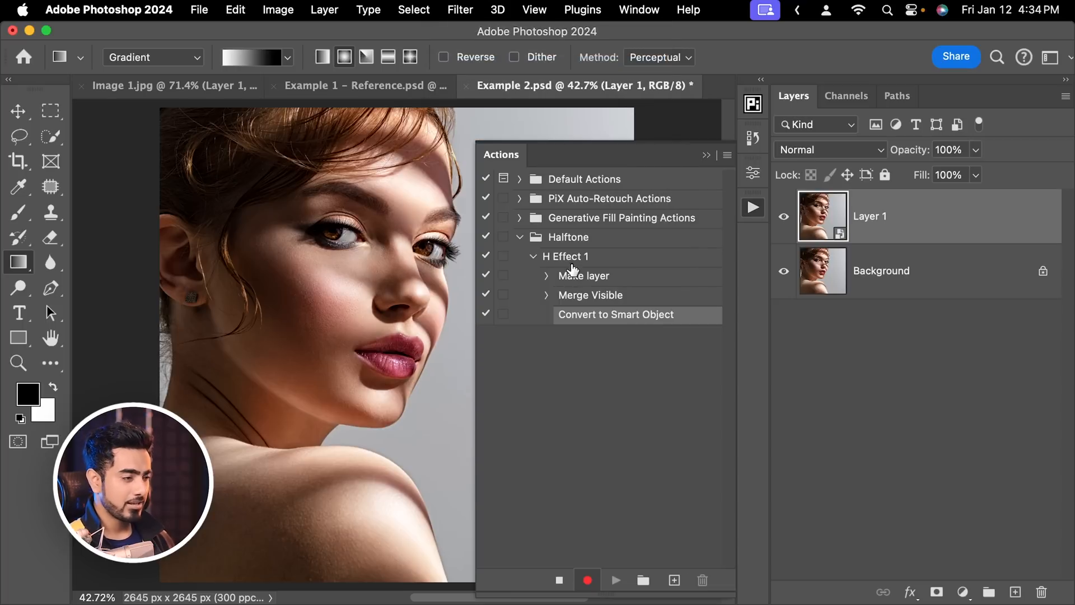
- Apply the Filter Gallery to the smart object layer with the existing Film Grain, Torn Edges, Halftone Pattern and Reticulation stack
left_click(462, 11)
left_click(482, 126)
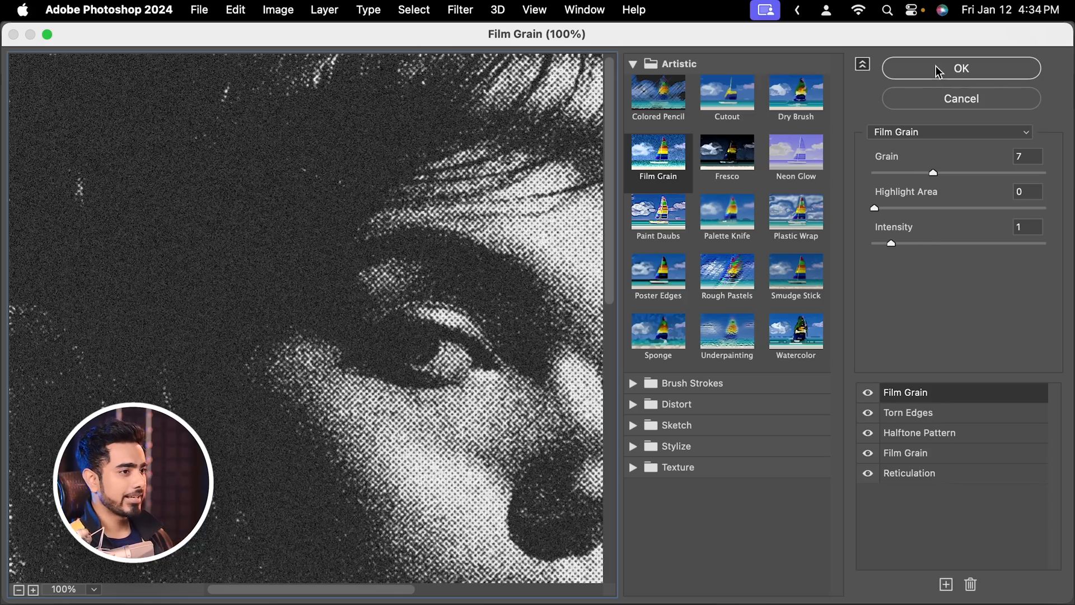
left_click(939, 71)
- Rename the filtered layer Halftone and stop recording the action
double_click(856, 223)
type("Halftone")
key("Return")
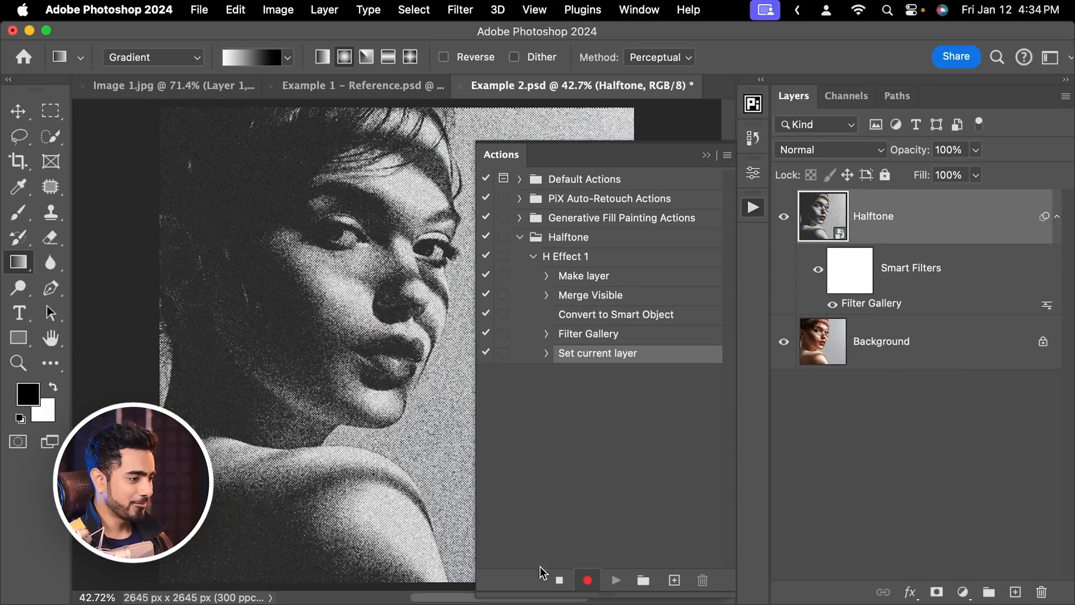
left_click(558, 581)
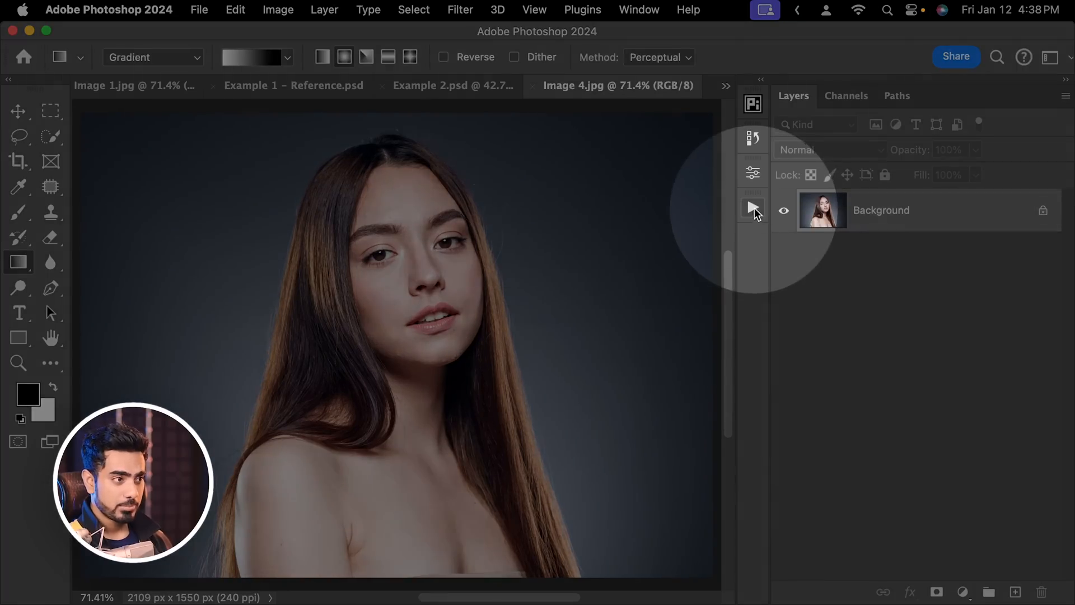
- Run the H Effect 1 action on Image 4.jpg and open the Filter Gallery settings of its Halftone layer
left_click(753, 208)
left_click(533, 257)
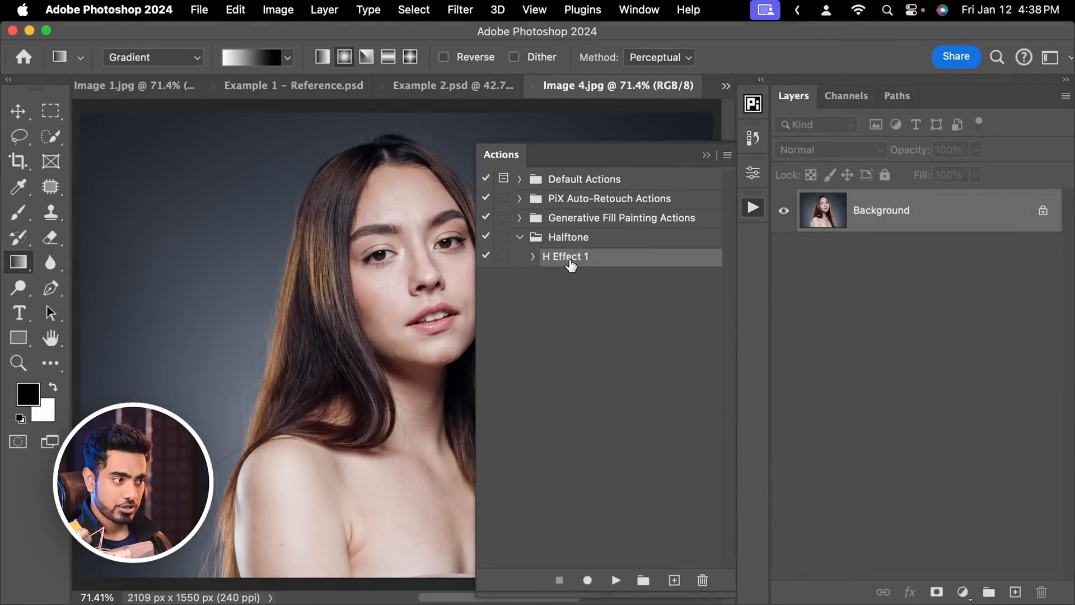
left_click(616, 580)
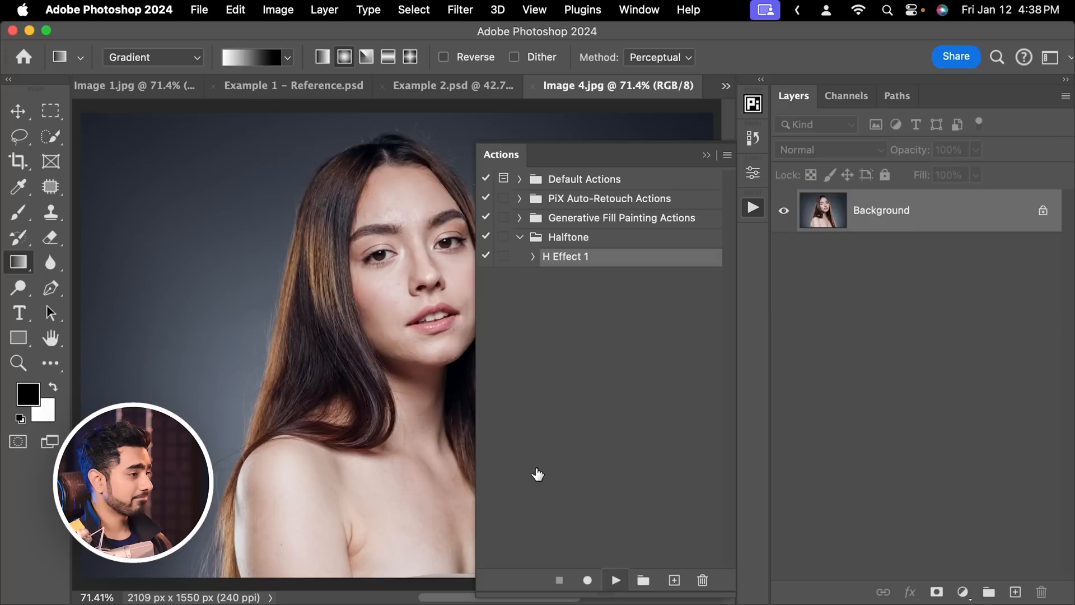
left_click_drag(411, 309, 321, 318)
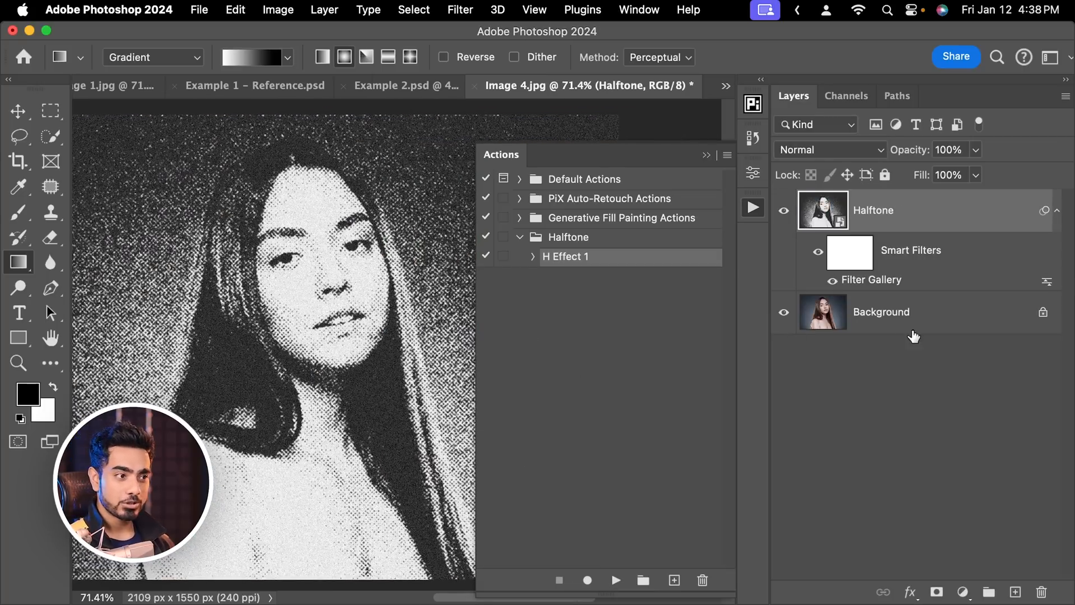
double_click(872, 281)
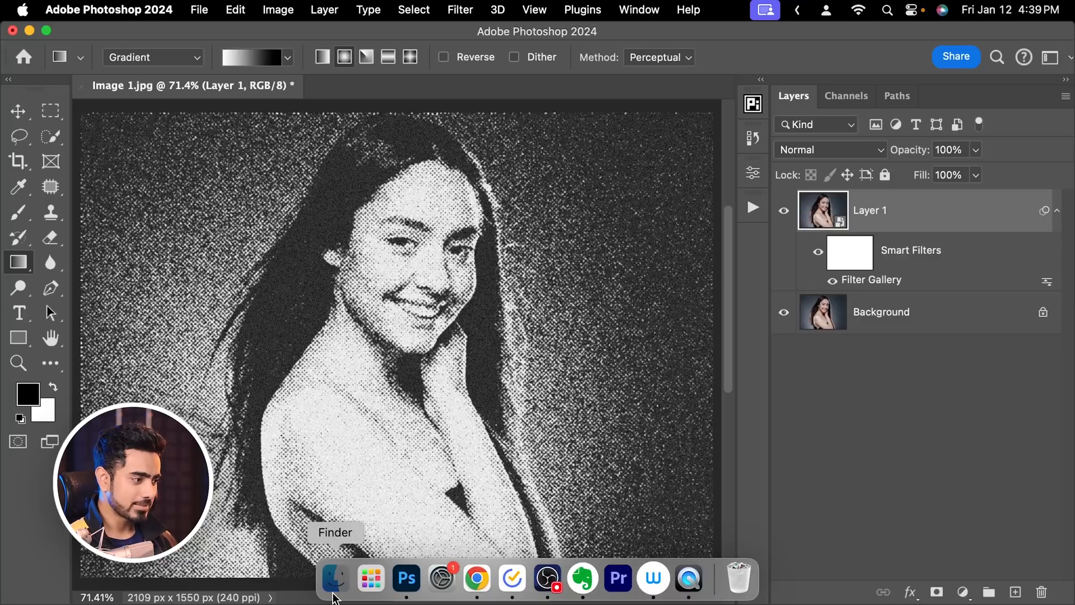
- Place the Texture image from Finder into Image 1.jpg and scale it to 13.38% so it covers the whole canvas
left_click(334, 598)
left_click_drag(816, 213, 359, 532)
scroll(451, 283, "down", 3)
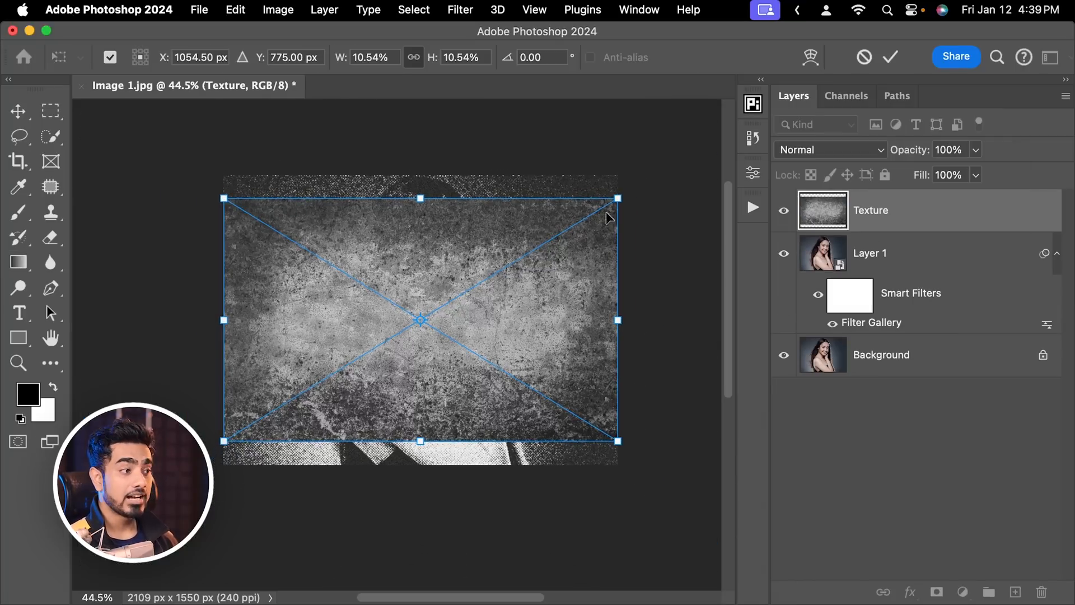
left_click_drag(618, 198, 672, 168)
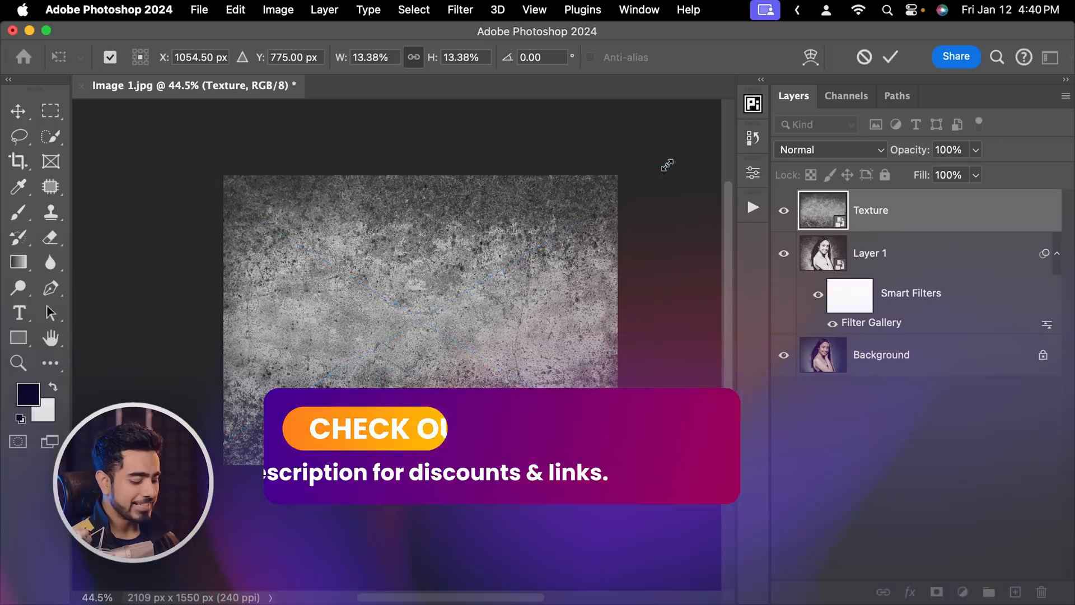
key("Return")
key("g")
key("super+0")
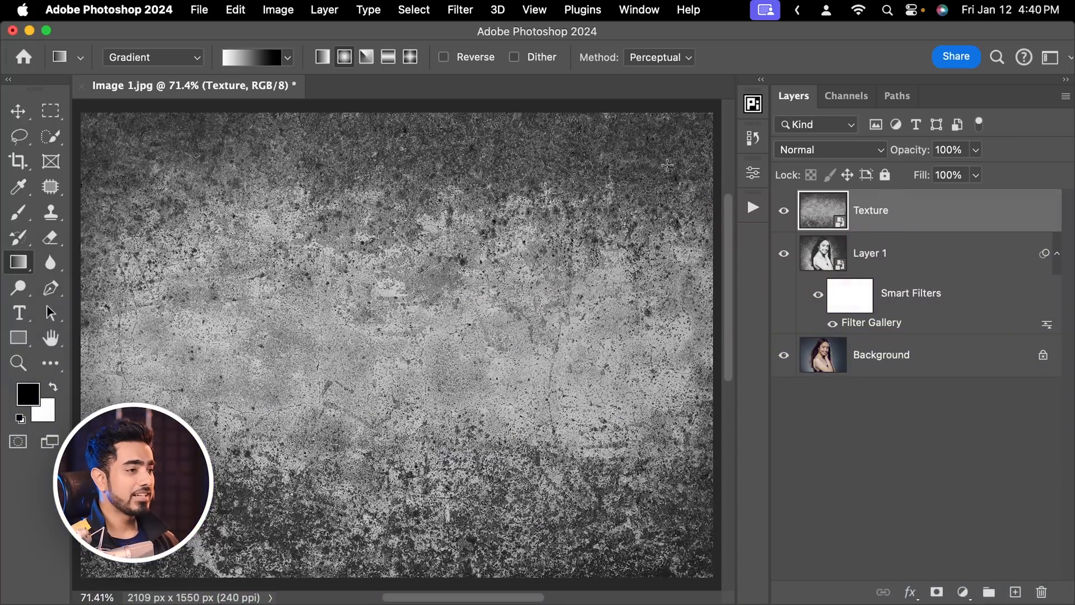
- Blend the Texture layer with Soft Light and toggle its visibility to compare the effect
left_click(854, 146)
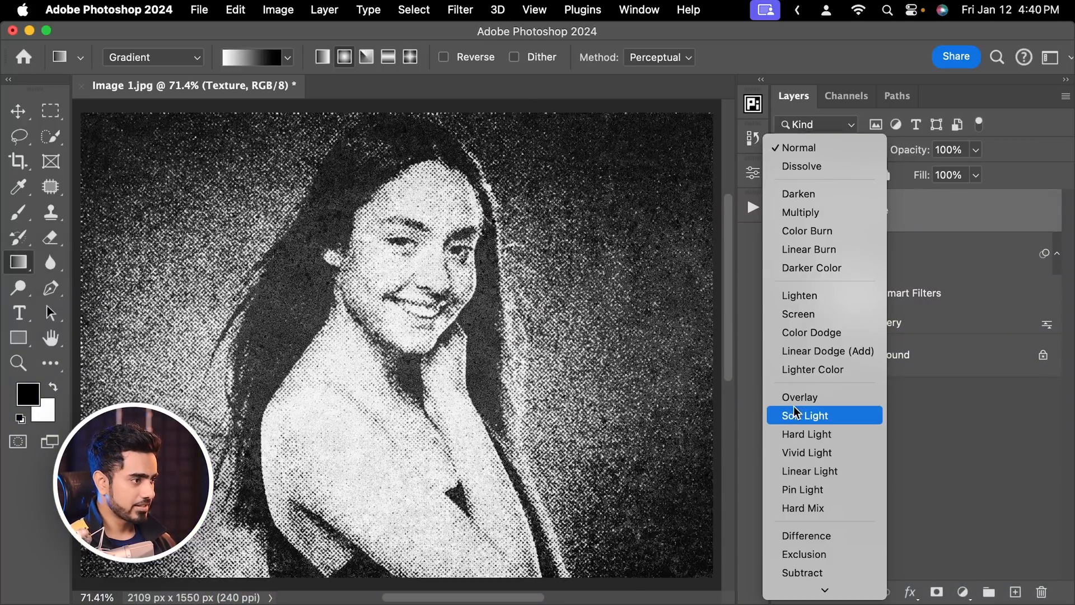
left_click(809, 419)
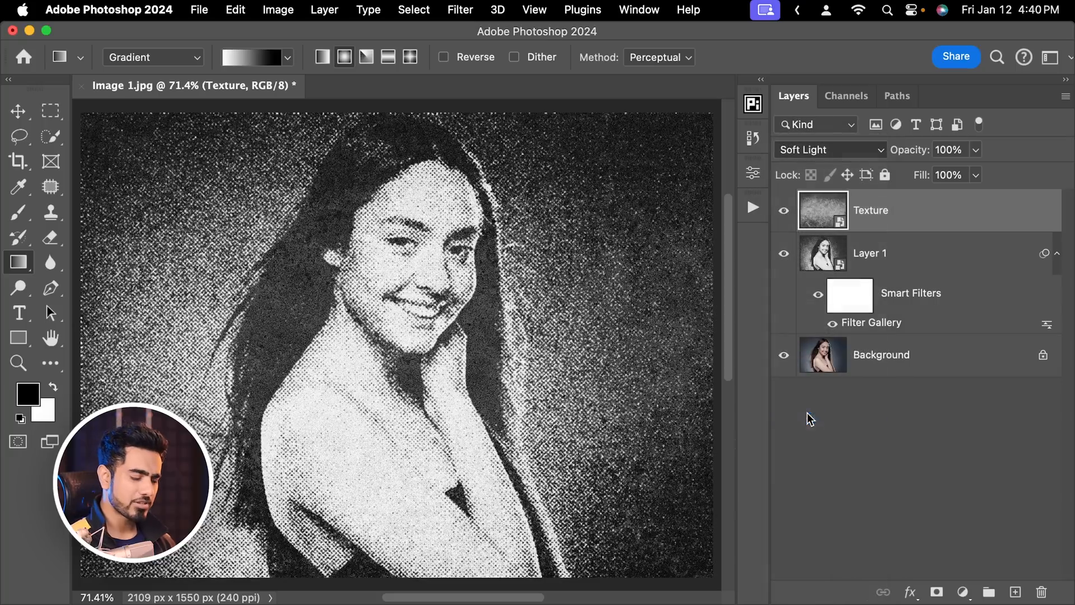
key("super+minus")
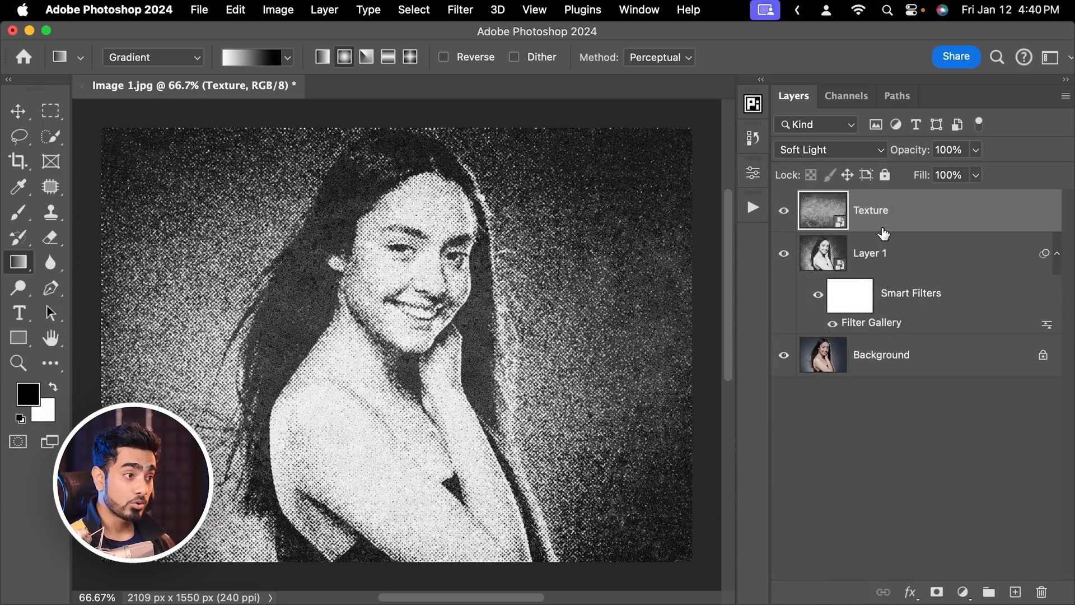
left_click(783, 211)
left_click(783, 211)
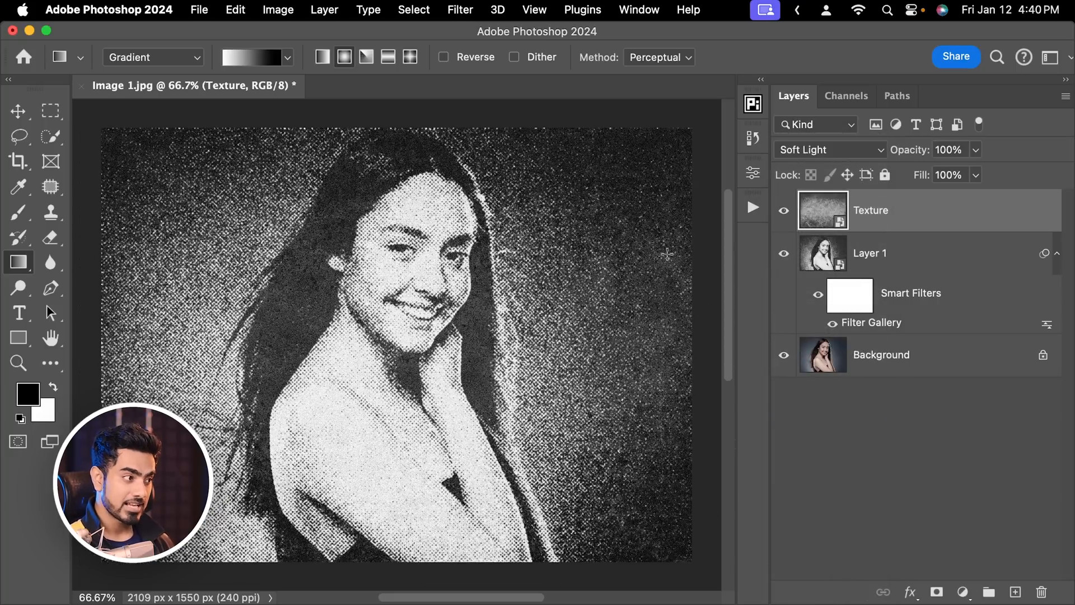
- Stretch the Texture layer to 15.19% height with its centre at Y 612 px, and lower its opacity to 60%
scroll(554, 280, "down", 3)
key("super+t")
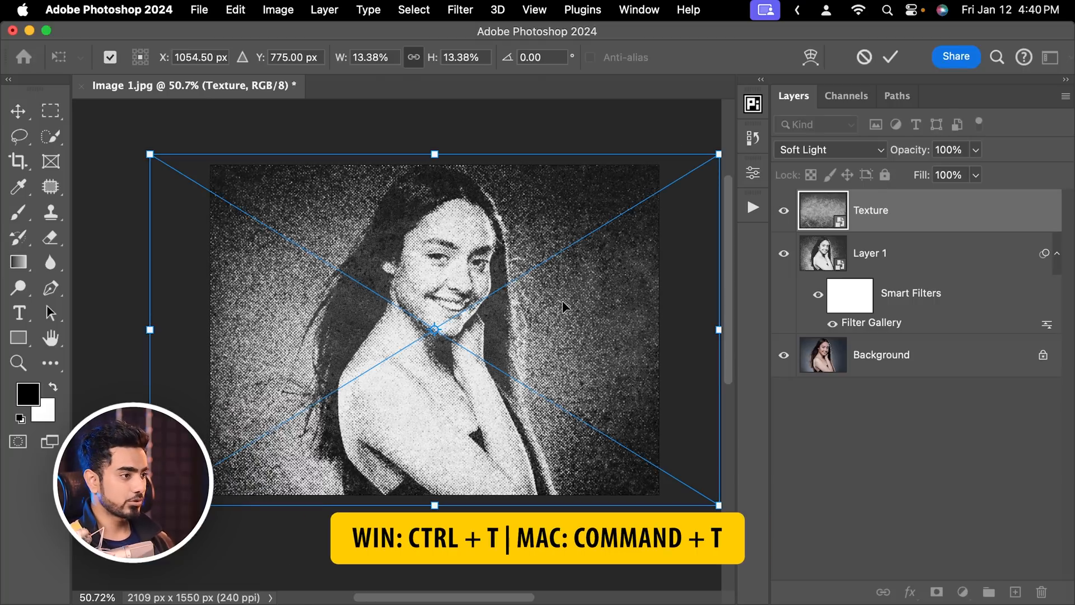
left_click_drag(563, 300, 518, 242)
left_click_drag(436, 449, 436, 499)
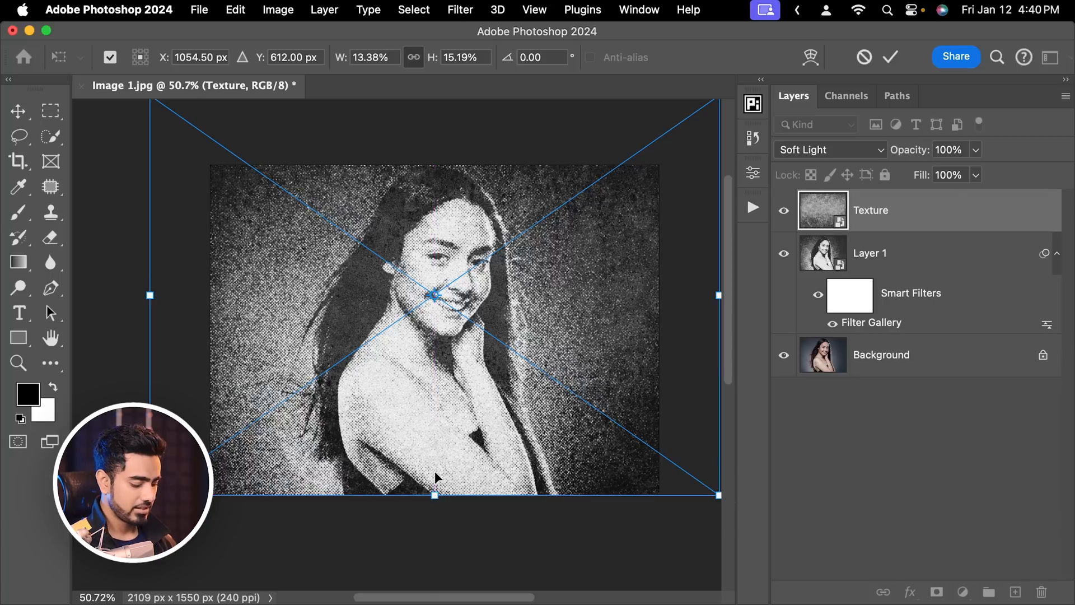
key("Return")
key("g")
scroll(436, 477, "up", 2)
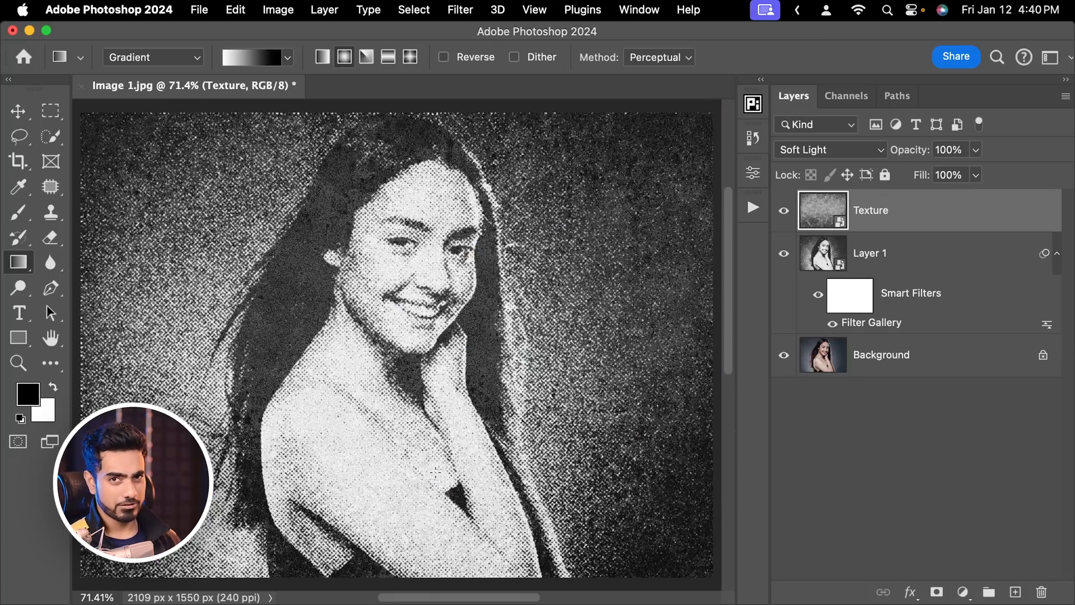
left_click_drag(918, 150, 889, 153)
type("60")
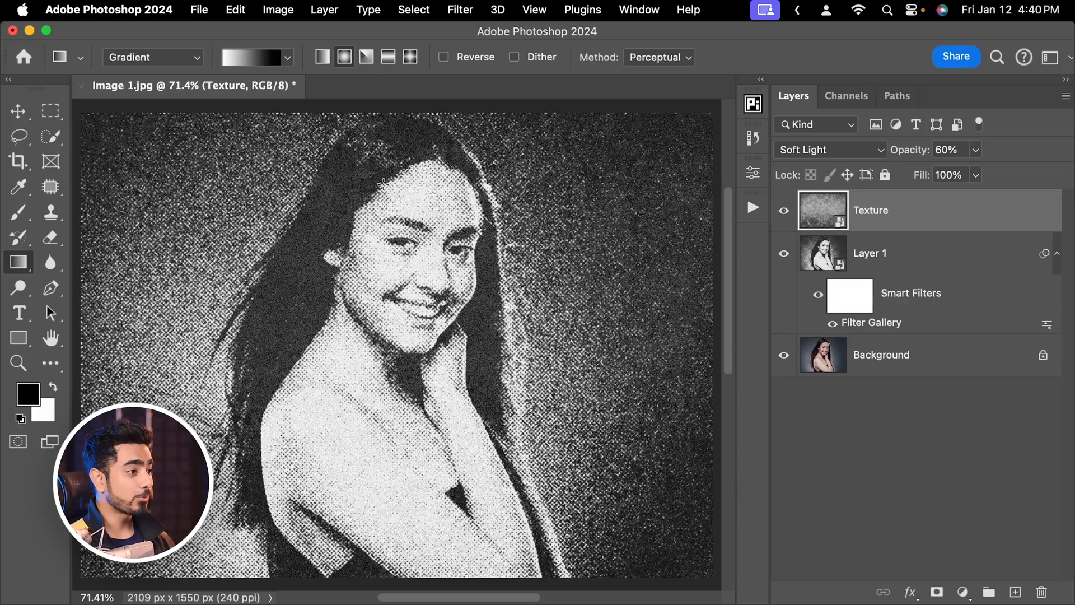
- Add a radial white-to-black gradient fill from above the canvas's upper edge to below its lower edge, and blend it with Screen
scroll(373, 234, "down", 3)
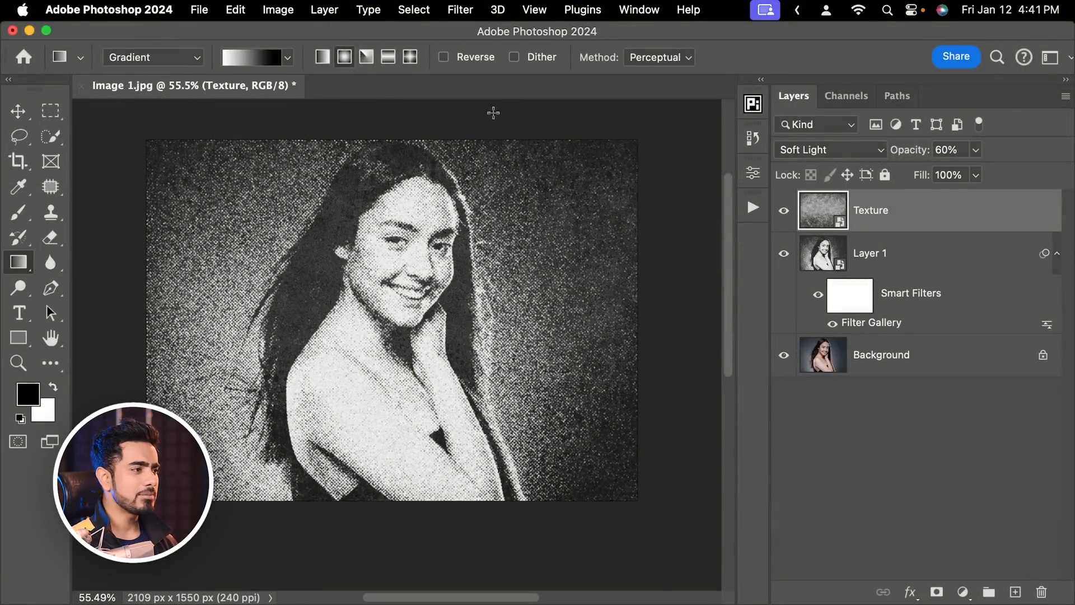
left_click_drag(504, 103, 423, 458)
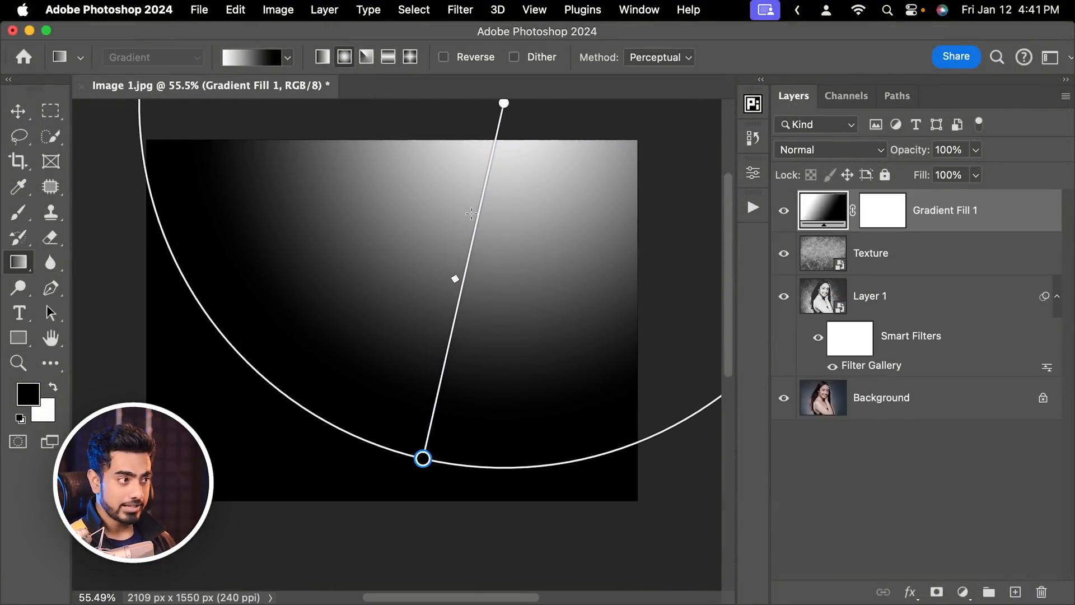
left_click(322, 57)
left_click_drag(422, 458, 448, 519)
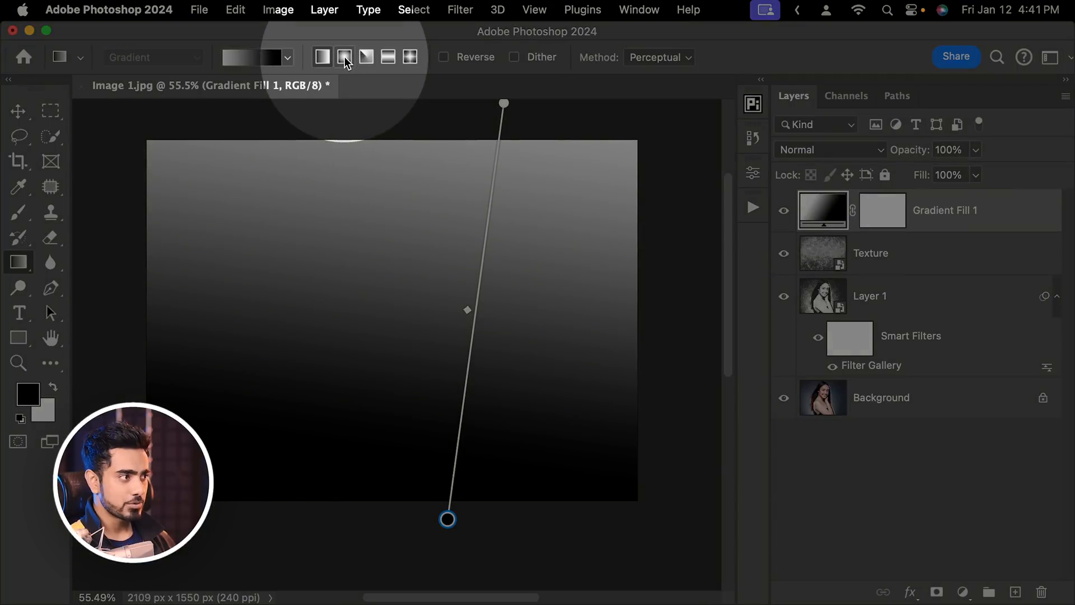
left_click(344, 57)
left_click_drag(447, 519, 440, 538)
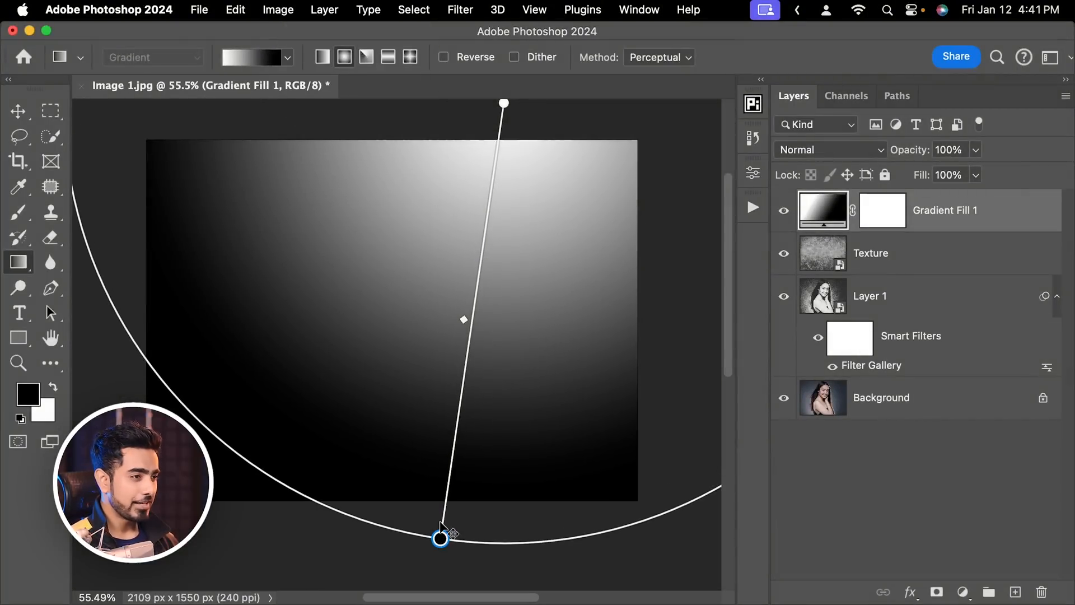
left_click(825, 150)
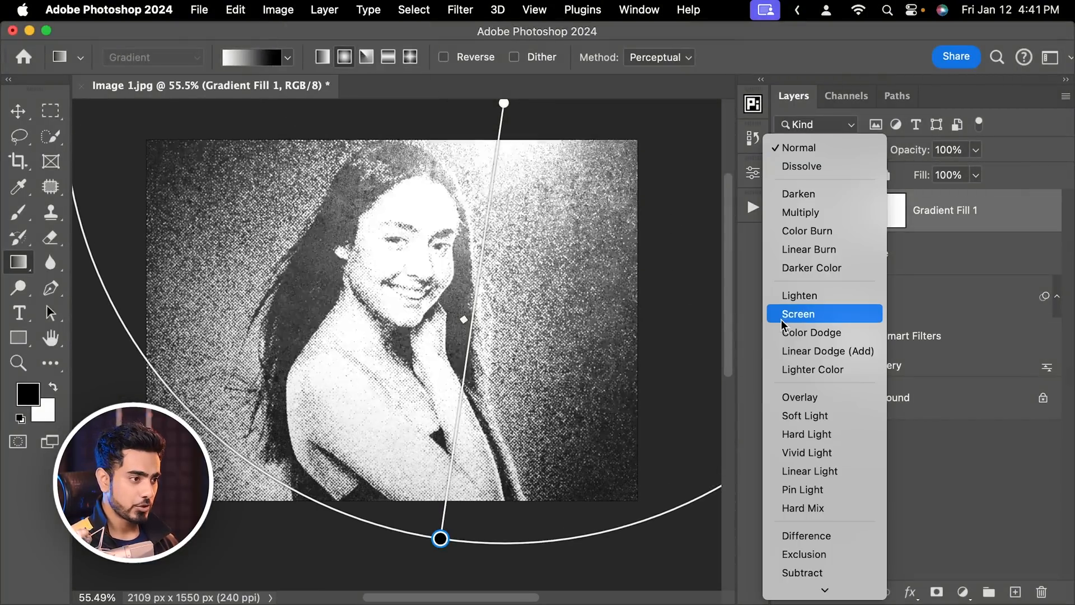
left_click(792, 313)
- Enlarge the radial gradient far beyond the canvas, with its white centre well above the image and its black end below it
key("super+minus")
key("super+minus")
key("super+minus")
key("super+minus")
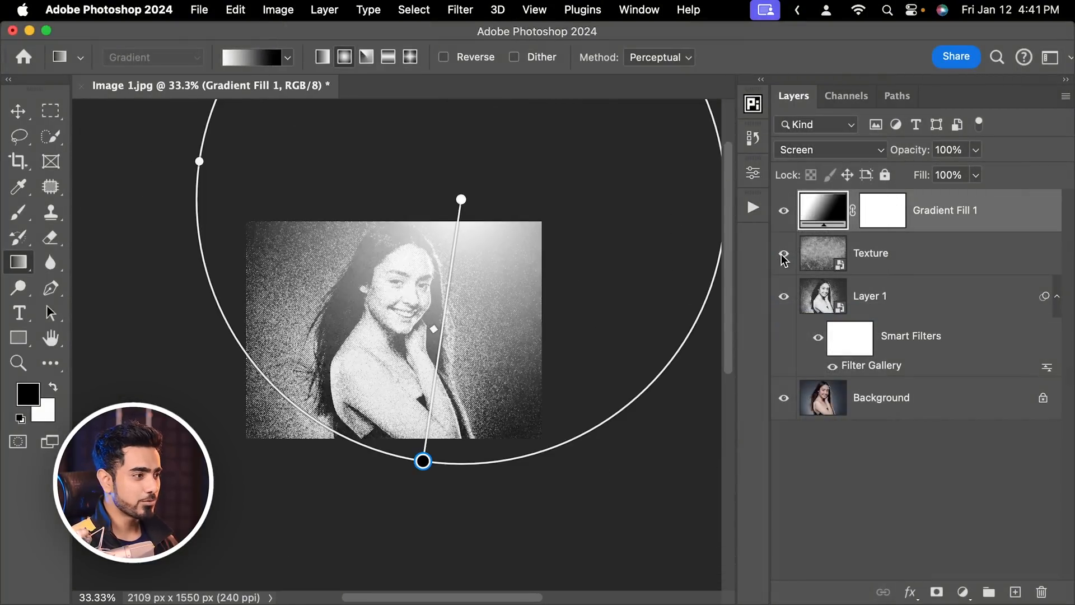
scroll(439, 346, "up", 3)
left_click_drag(440, 344, 481, 146)
left_click_drag(461, 276, 404, 527)
key("super+minus")
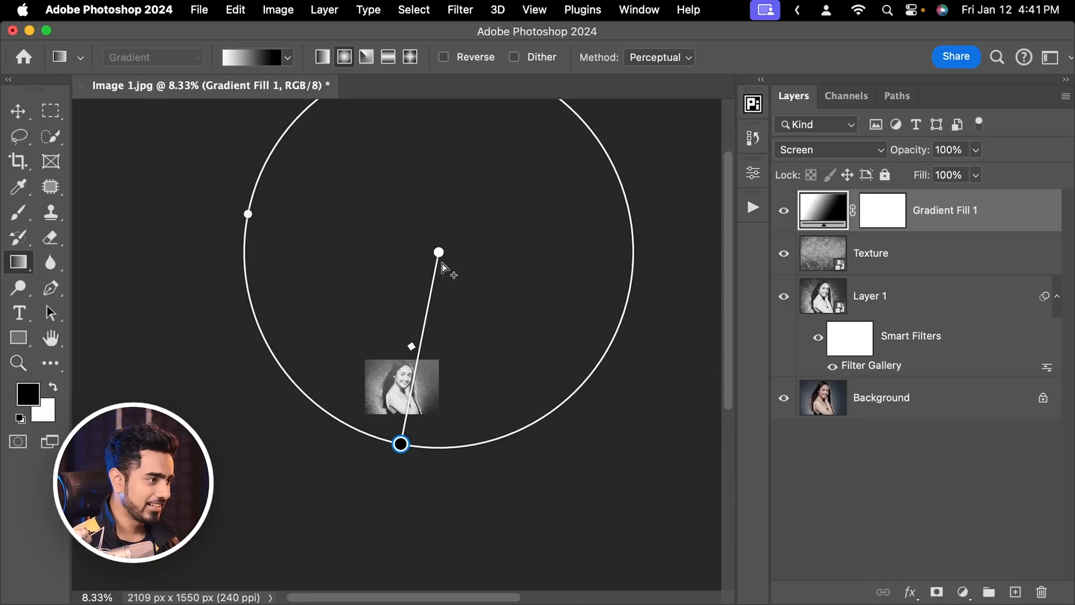
left_click_drag(439, 252, 446, 228)
left_click_drag(408, 419, 403, 446)
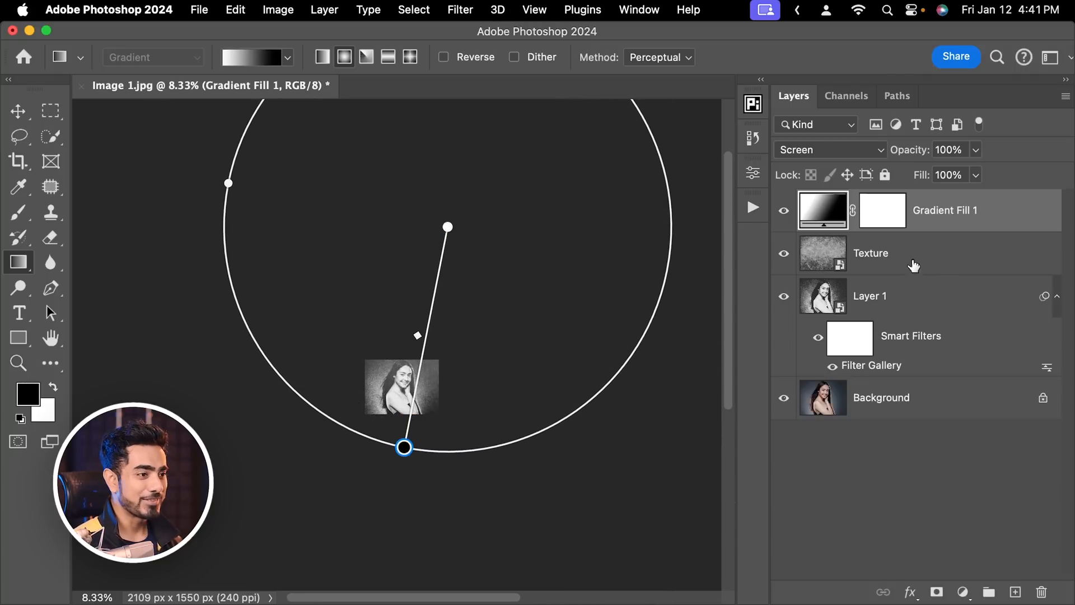
left_click(941, 255)
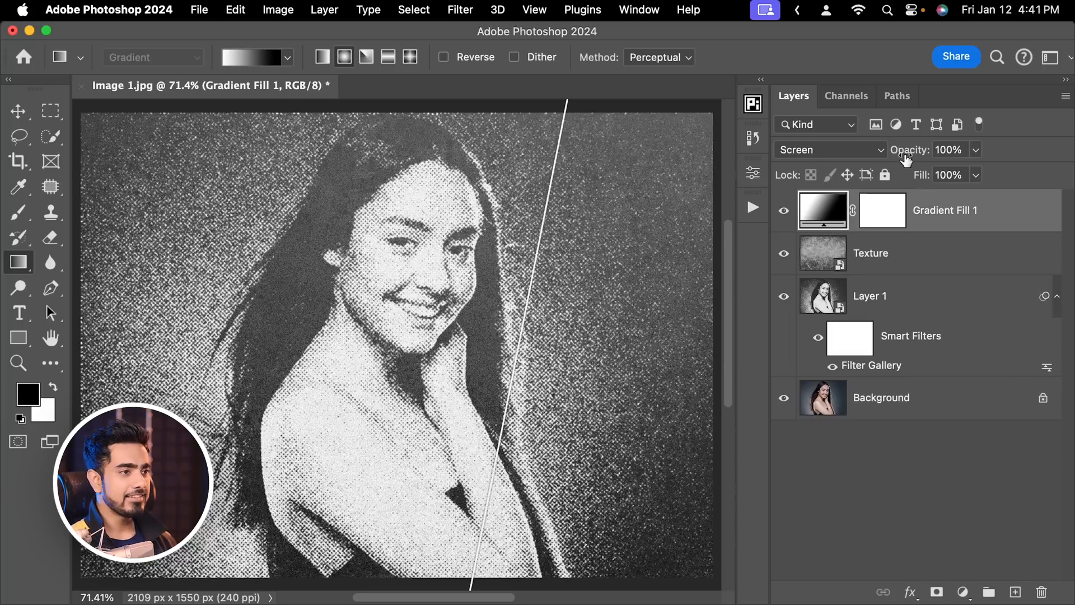
- Set the Gradient Fill 1 layer's opacity to 50% and toggle the gradient and texture layers' visibility to compare
left_click_drag(910, 160, 881, 151)
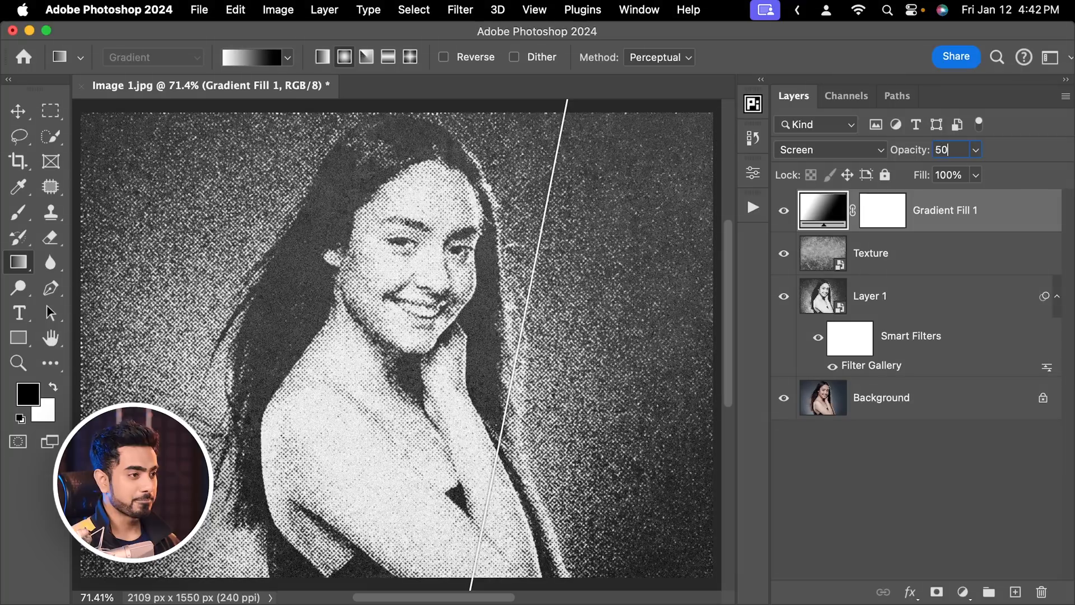
left_click(873, 255)
left_click_drag(783, 212, 795, 253)
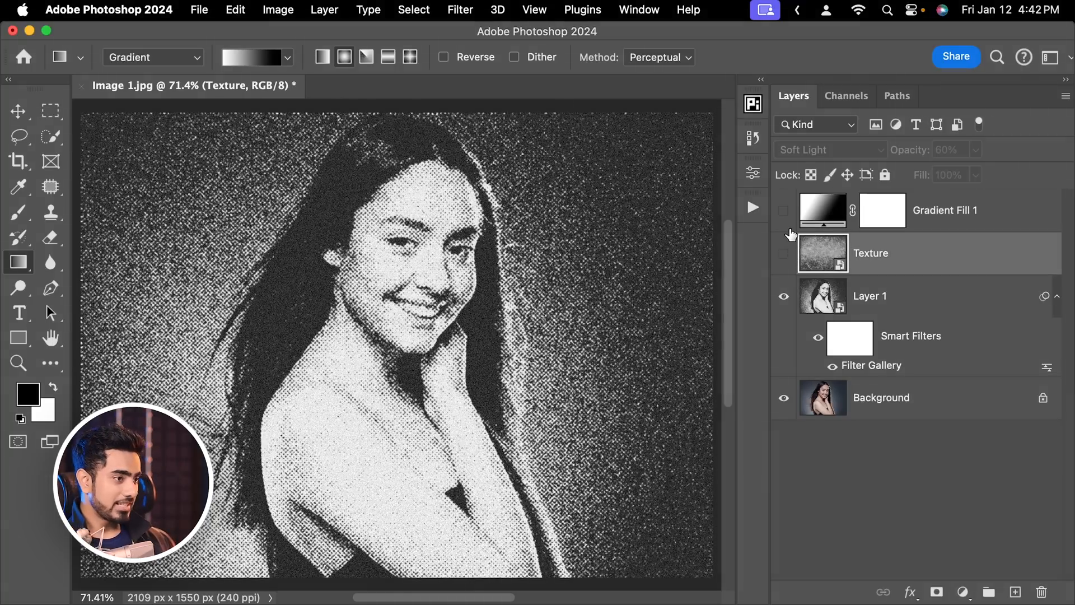
left_click(787, 252)
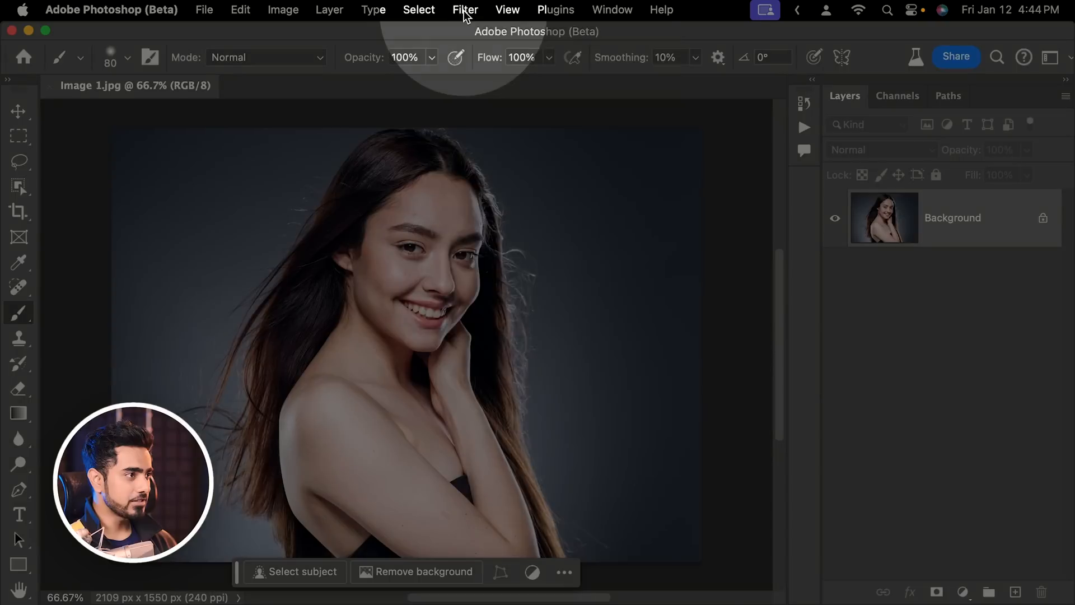
- Open Parametric Filters for Image 1.jpg in Photoshop (Beta) and browse the available filters
left_click(465, 9)
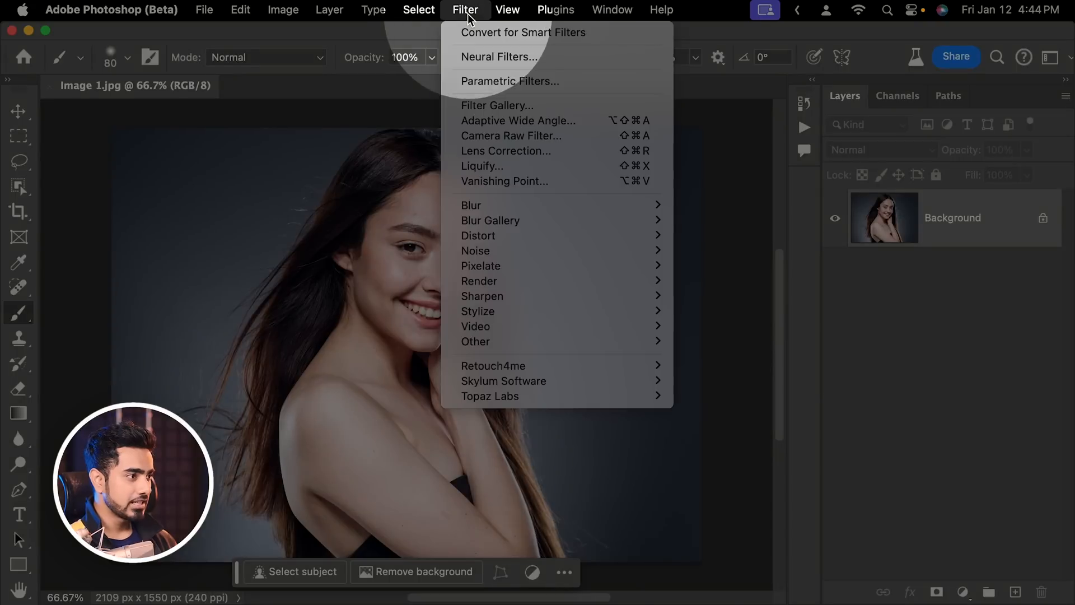
left_click(492, 81)
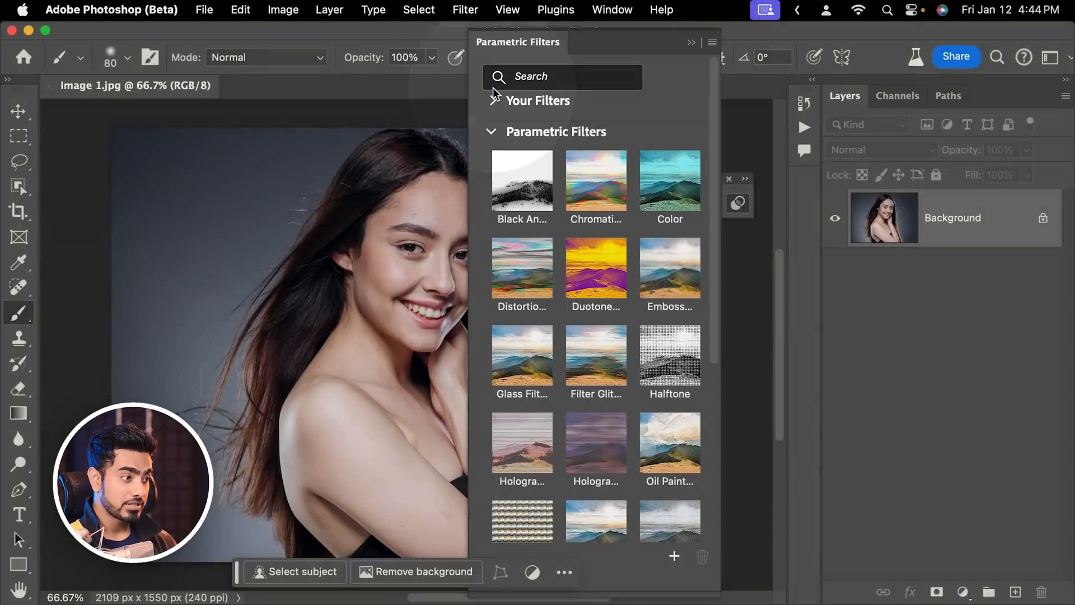
scroll(715, 224, "down", 3)
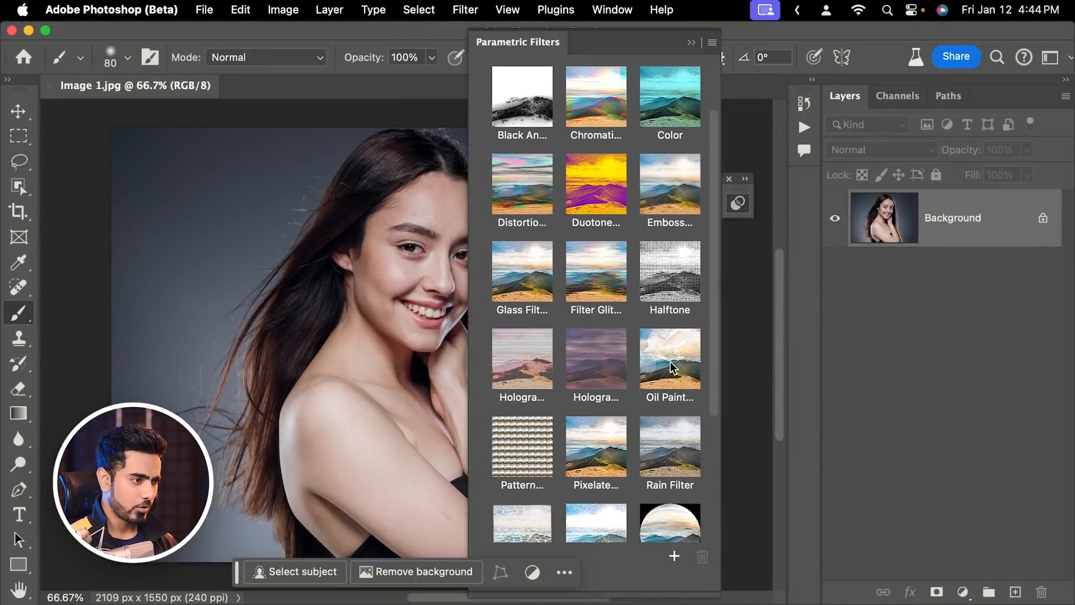
- Apply the Oil Paint parametric filter to the portrait and set its effect intensity to 0.5
left_click_drag(409, 330, 293, 323)
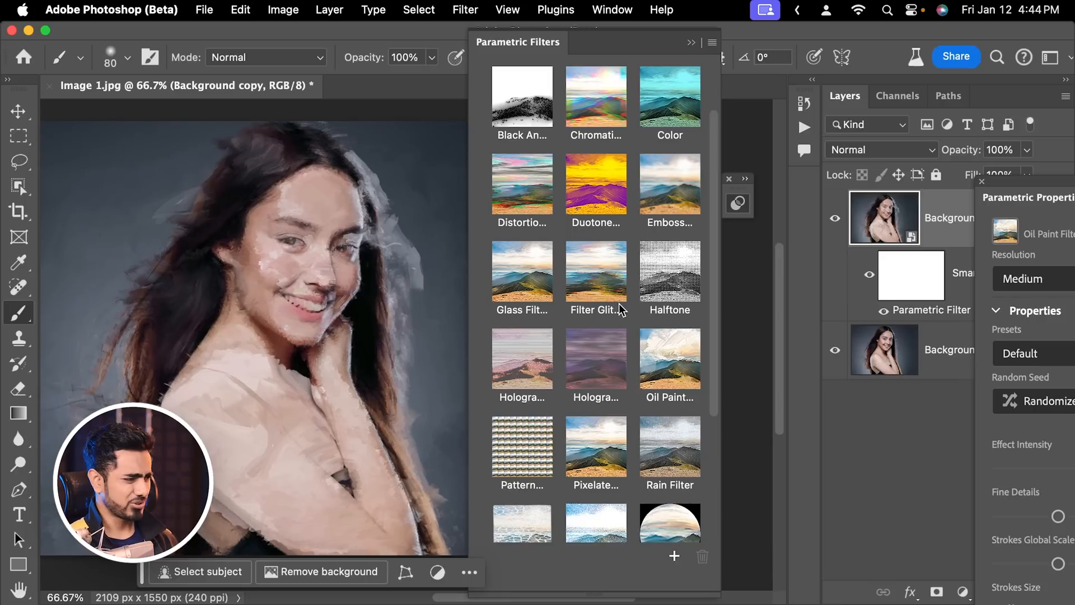
left_click_drag(1048, 208, 795, 173)
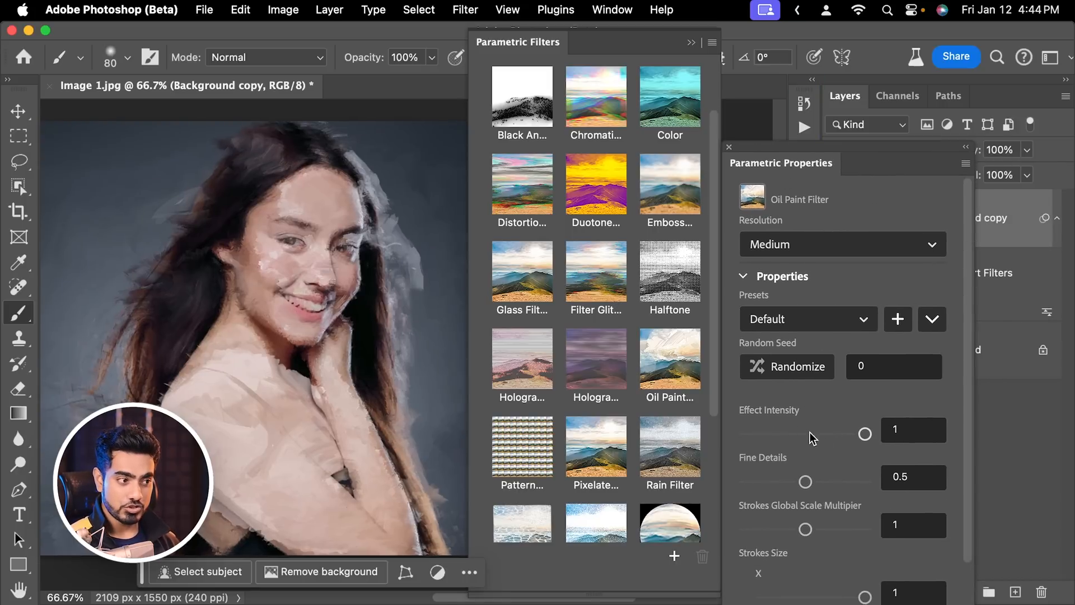
left_click_drag(860, 438, 805, 434)
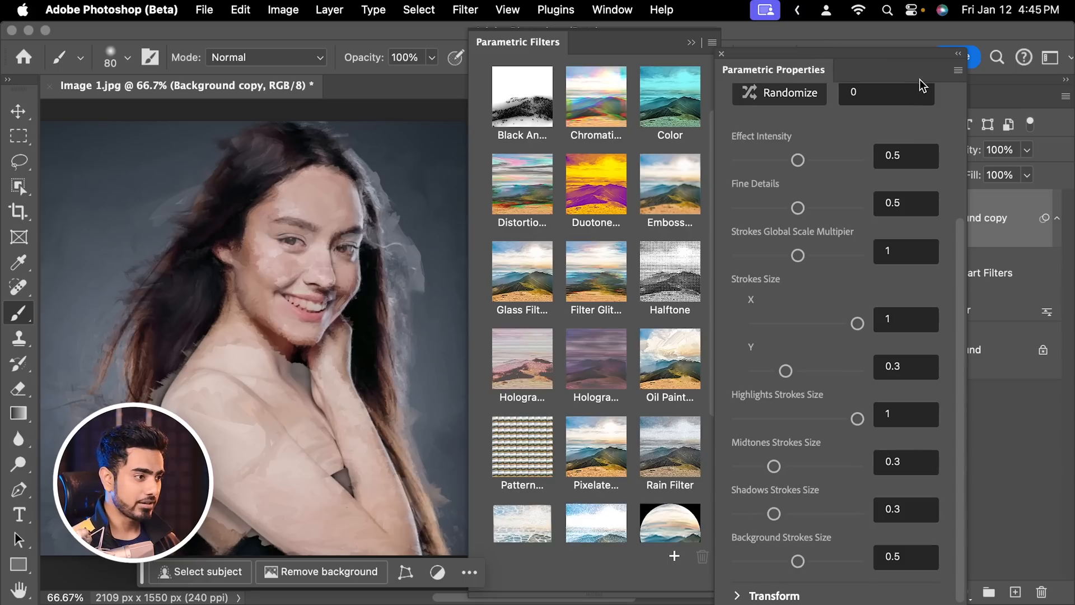
- Switch to the Halftone parametric filter and try its orange-and-purple stripe preset and a black-and-white dot preset
left_click(682, 283)
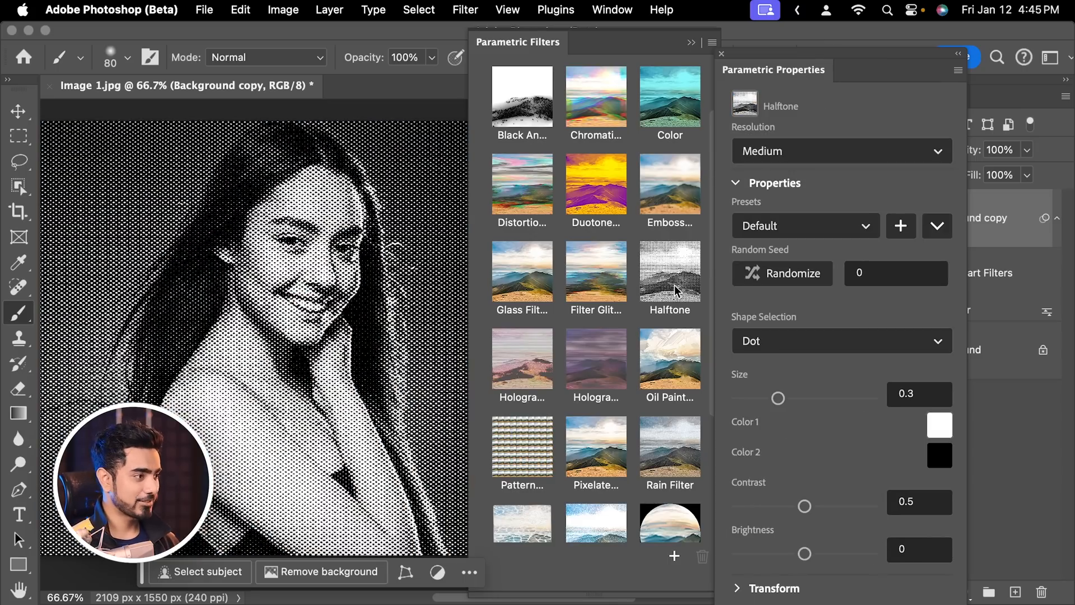
left_click(795, 229)
left_click(797, 297)
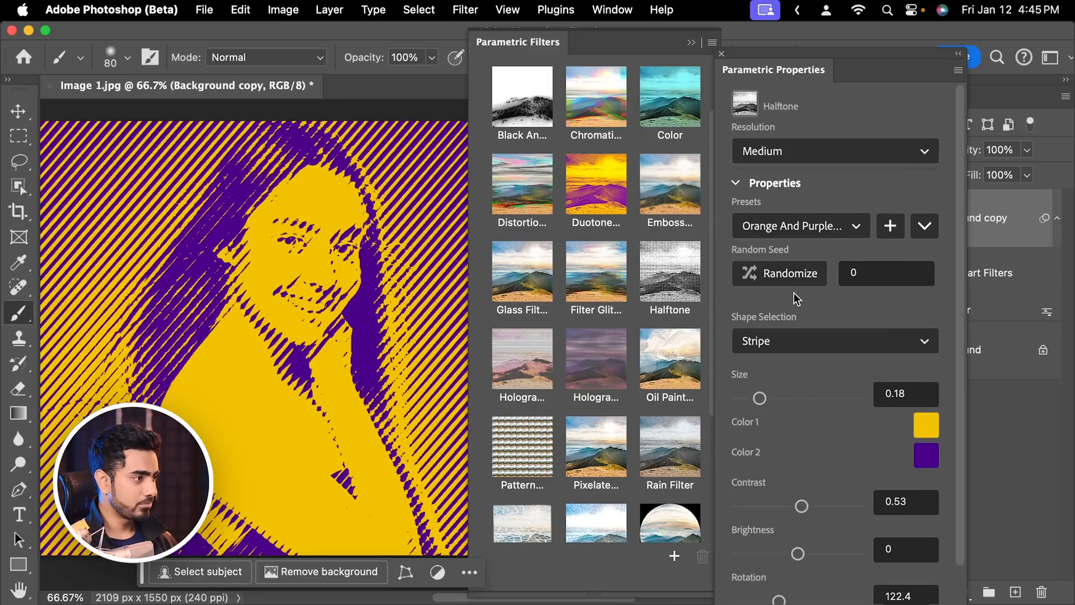
left_click(791, 231)
left_click(791, 343)
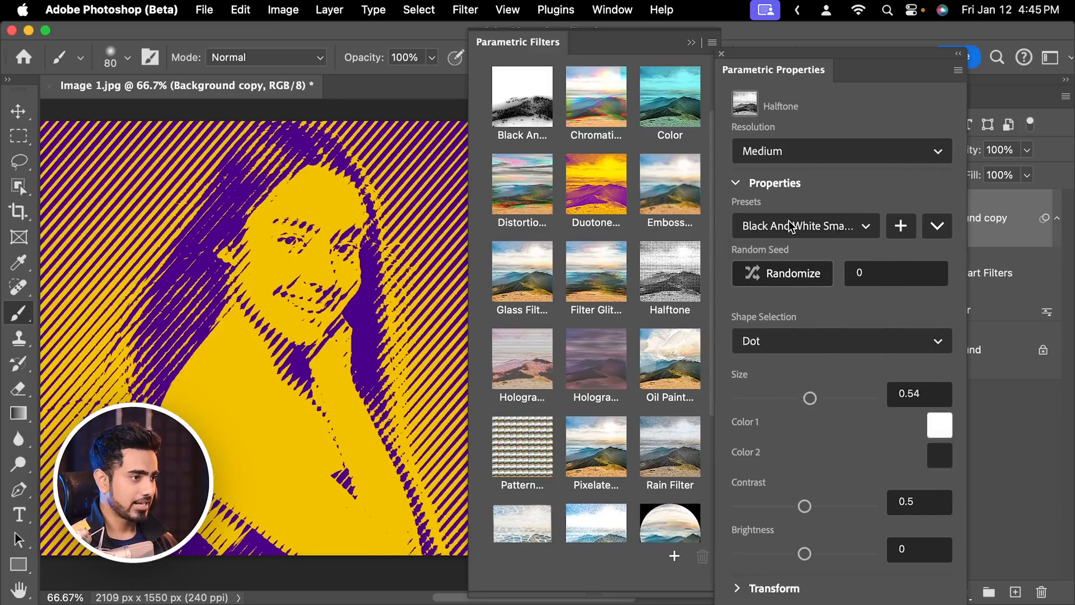
- Choose the Contrast Dot preset for the Halftone filter and reduce its dot size to 0.21
left_click(802, 229)
left_click(793, 369)
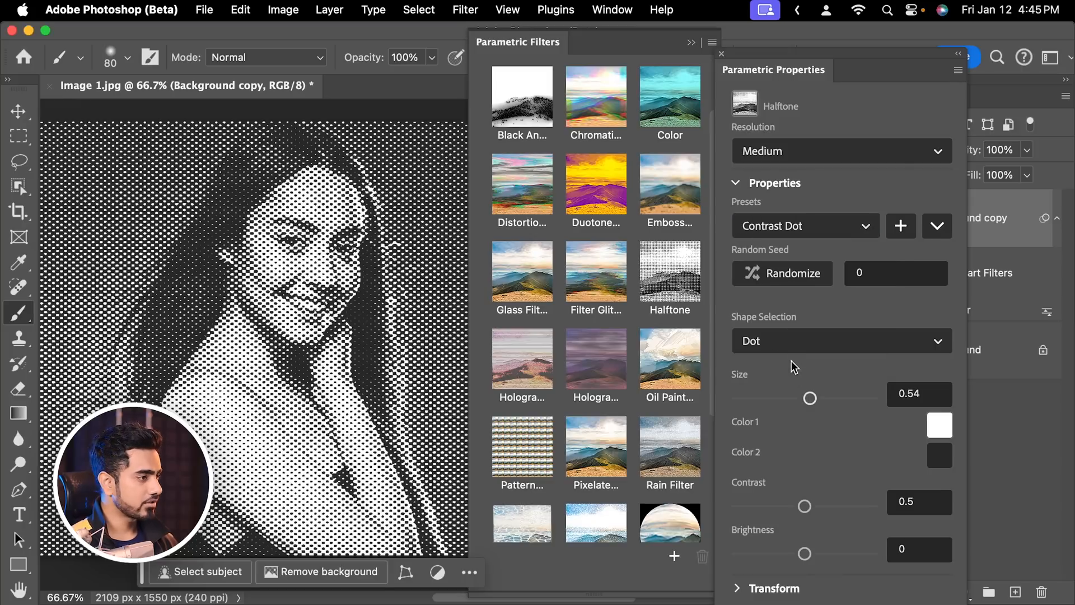
scroll(305, 262, "up", 5)
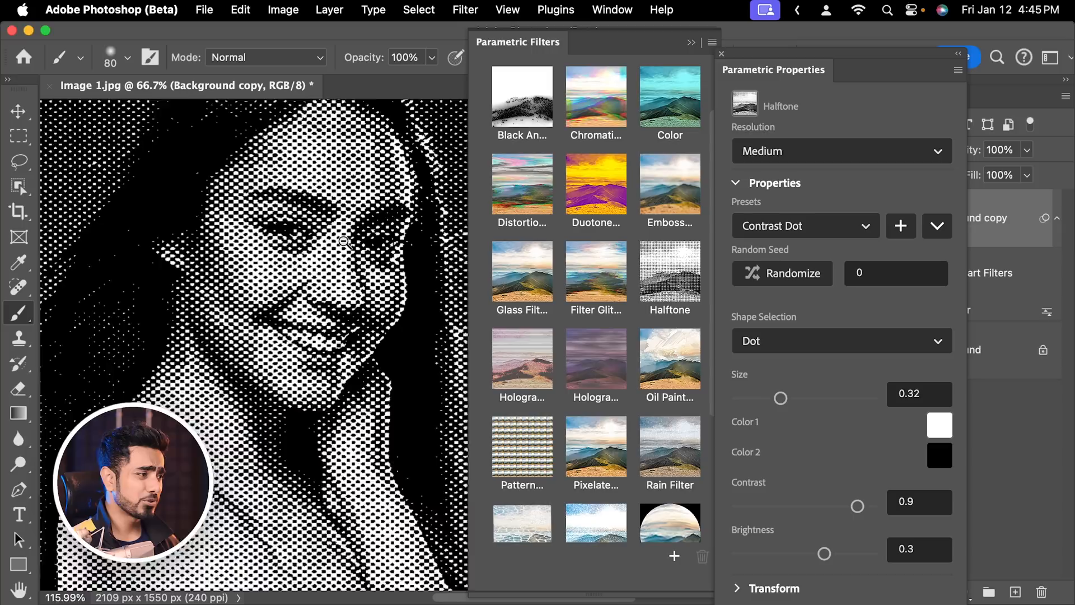
left_click(810, 401)
left_click_drag(782, 400, 766, 399)
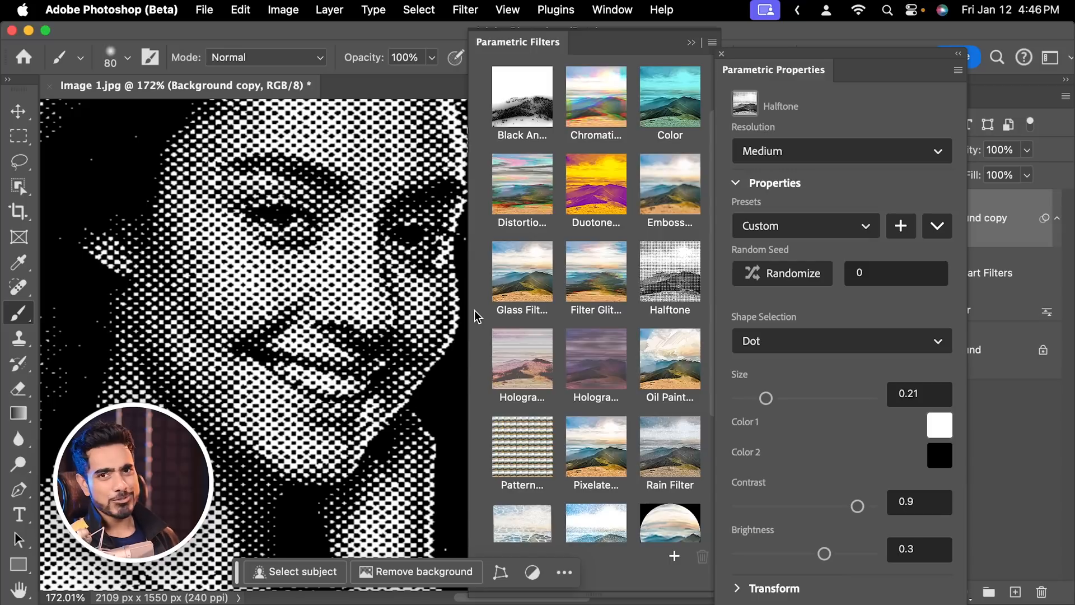
left_click(384, 582)
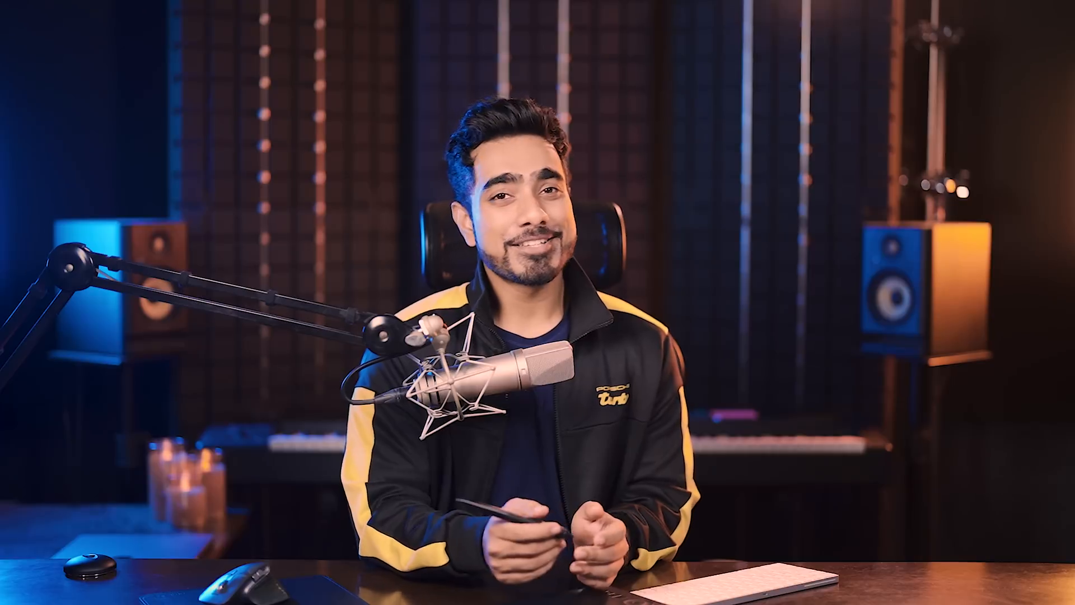